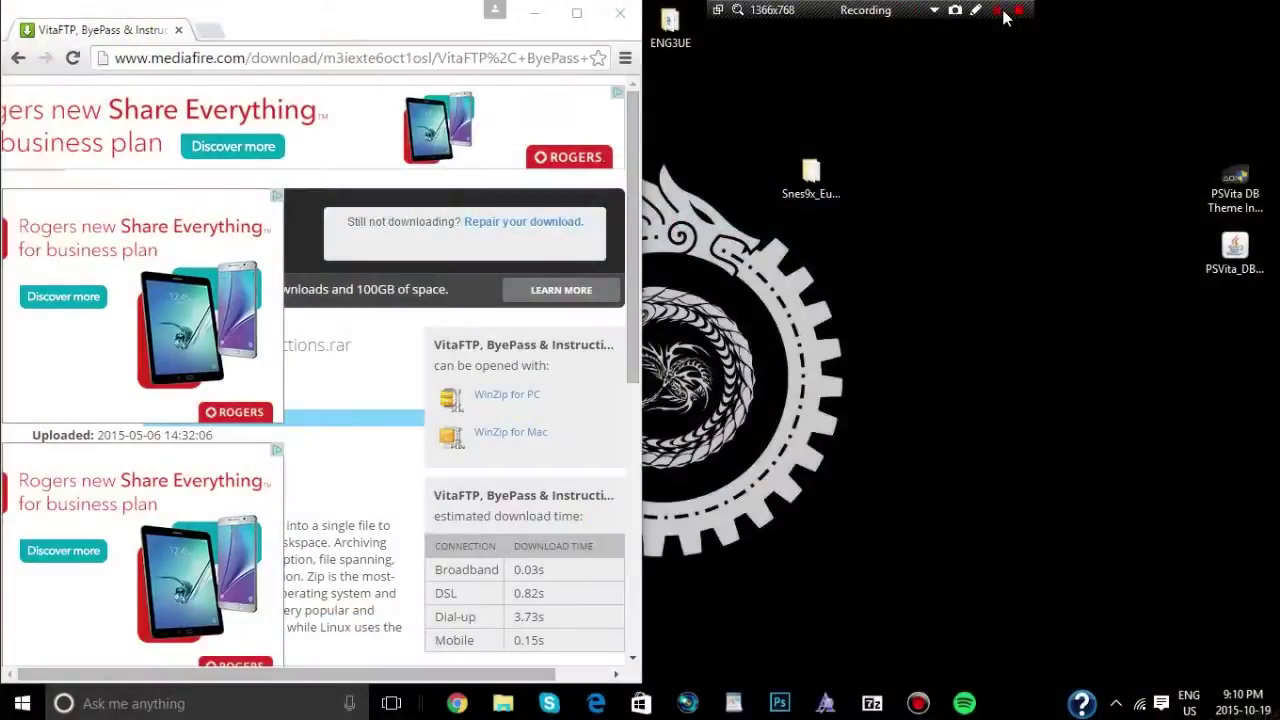
Create a new folder named seplugins on the desktop.
{"action": "right_click", "coordinate": [940, 234]}
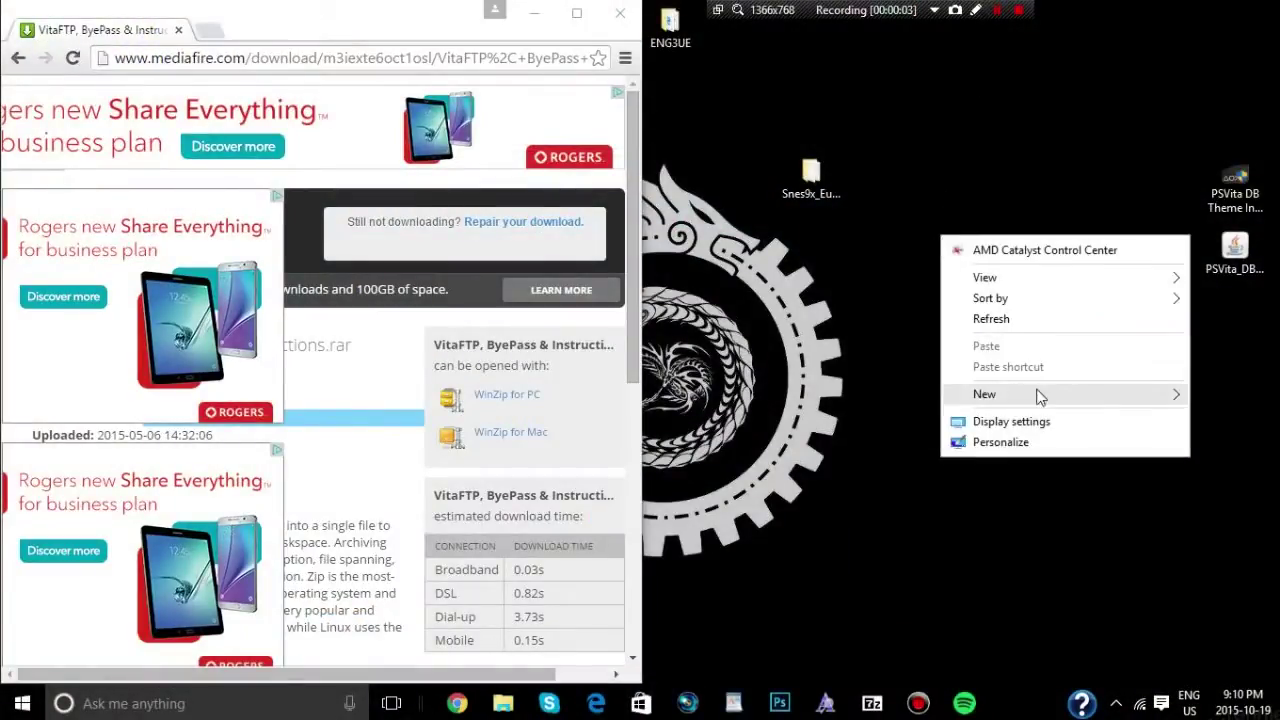
{"action": "mouse_move", "coordinate": [1020, 399]}
{"action": "left_click", "coordinate": [895, 395]}
{"action": "type", "text": "seplugins"}
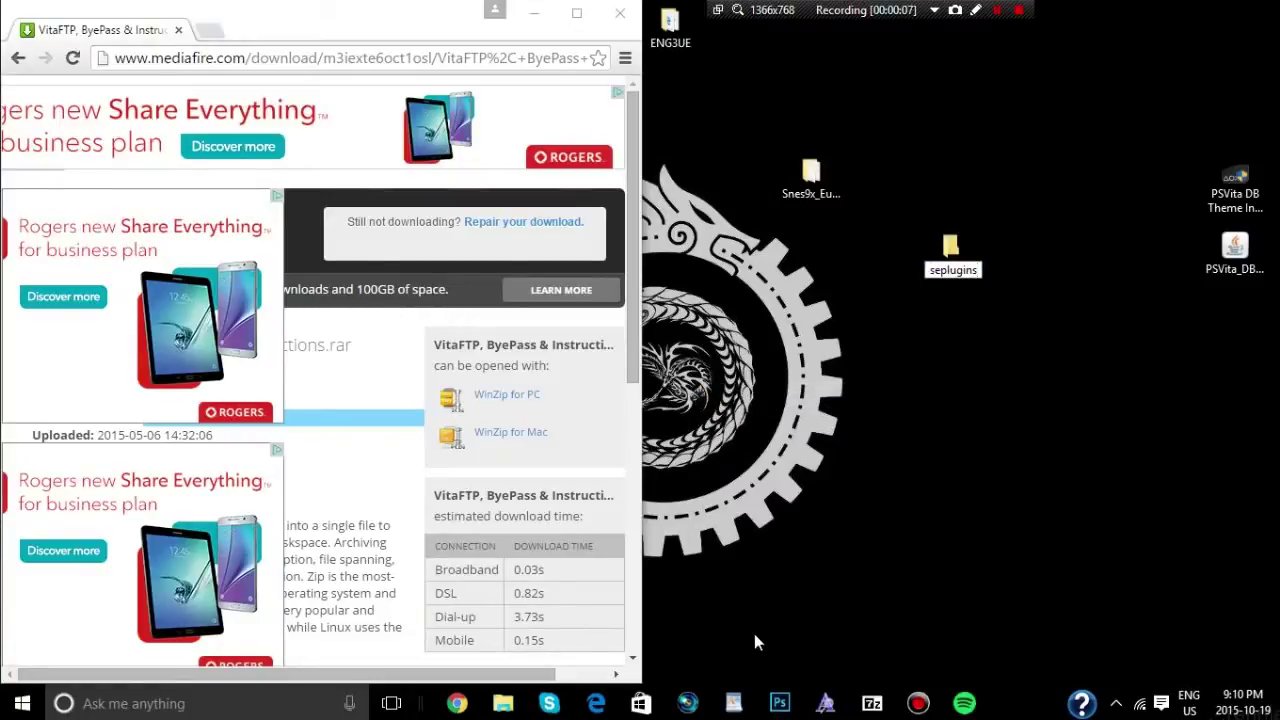
{"action": "key", "text": "Return"}
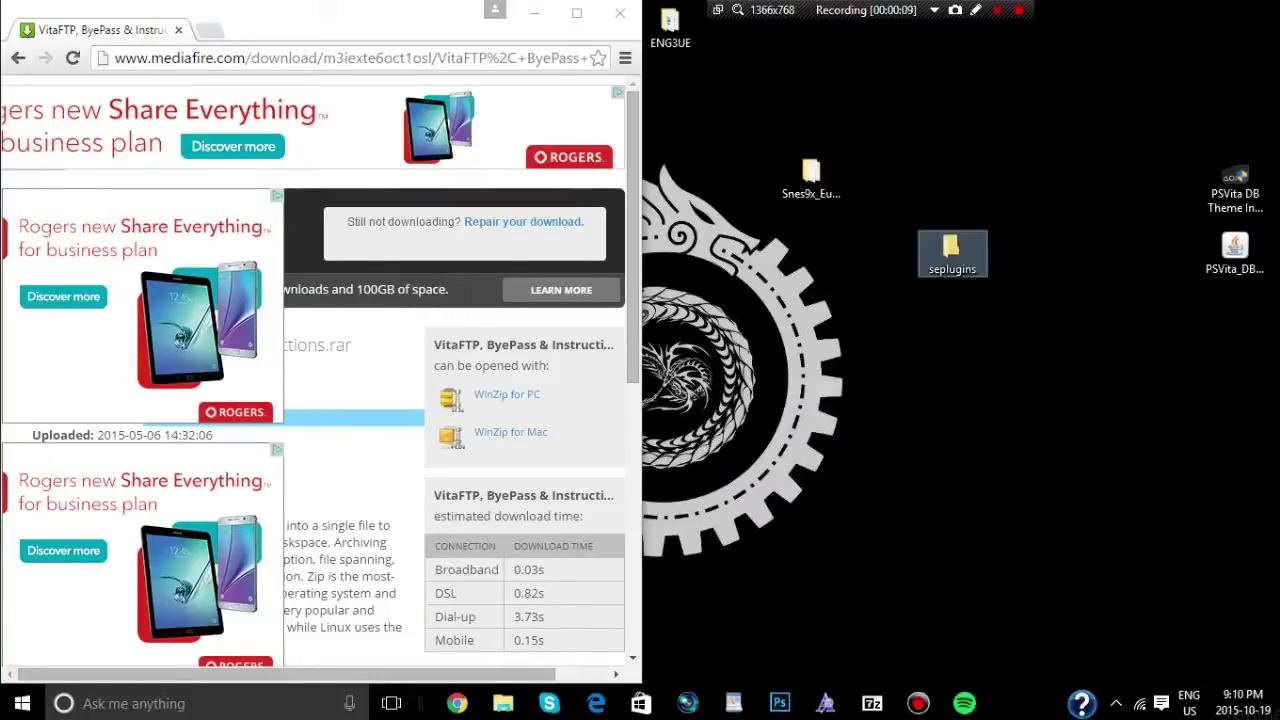
Copy the Game2Vbhl MediaFire link from Document.rtf in WordPad, load it in the browser, and minimize the document.
{"action": "left_click", "coordinate": [736, 703]}
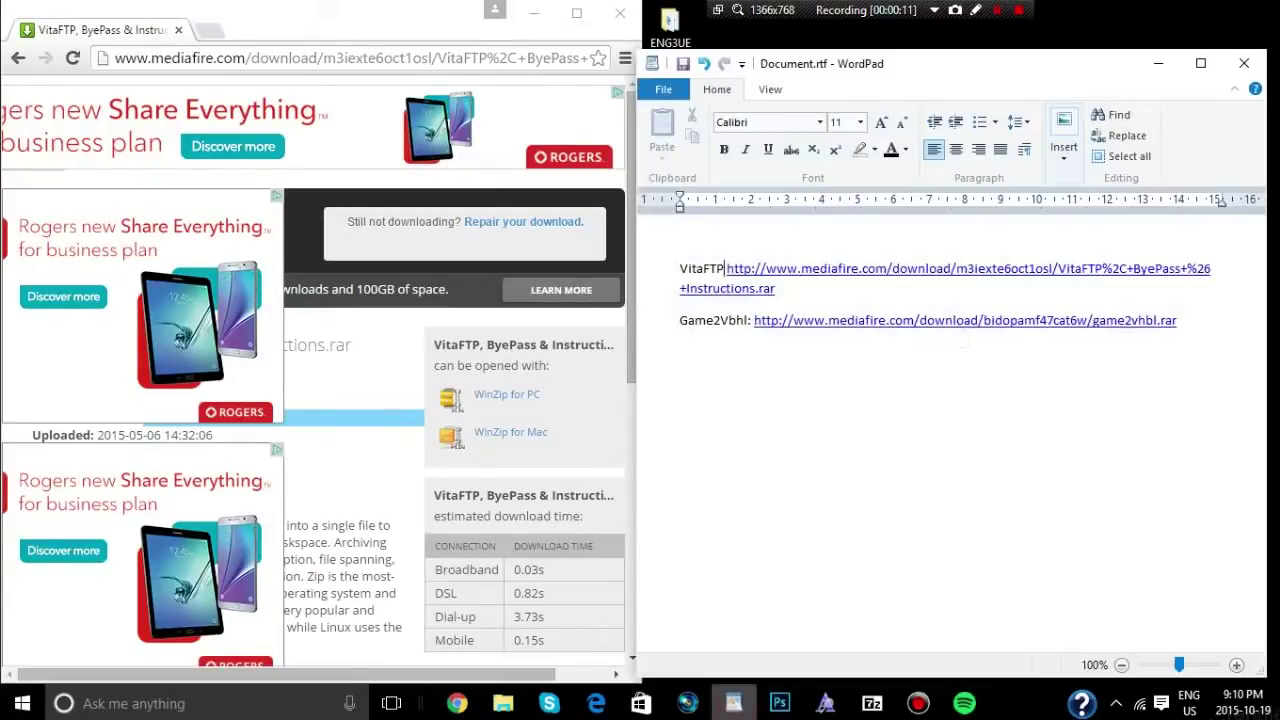
{"action": "left_click_drag", "start_coordinate": [1185, 322], "coordinate": [754, 328]}
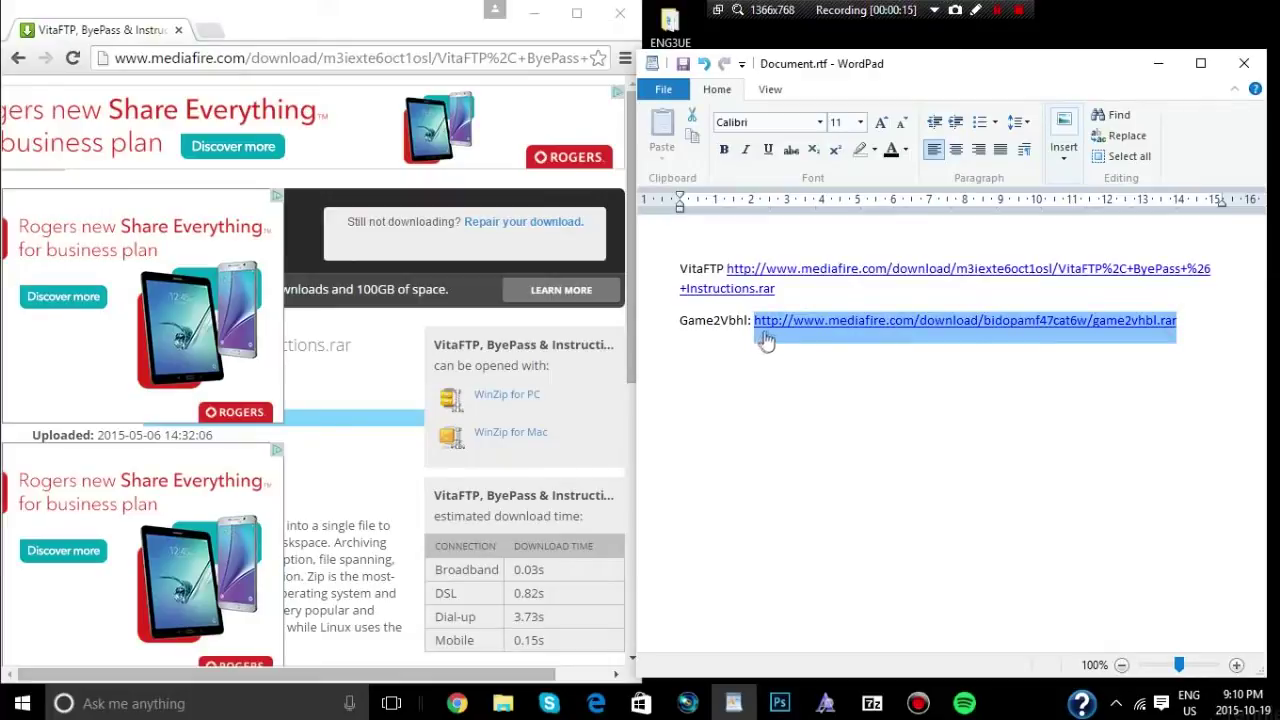
{"action": "right_click", "coordinate": [772, 328]}
{"action": "left_click", "coordinate": [815, 358]}
{"action": "left_click", "coordinate": [367, 62]}
{"action": "key", "text": "ctrl+v"}
{"action": "key", "text": "Return"}
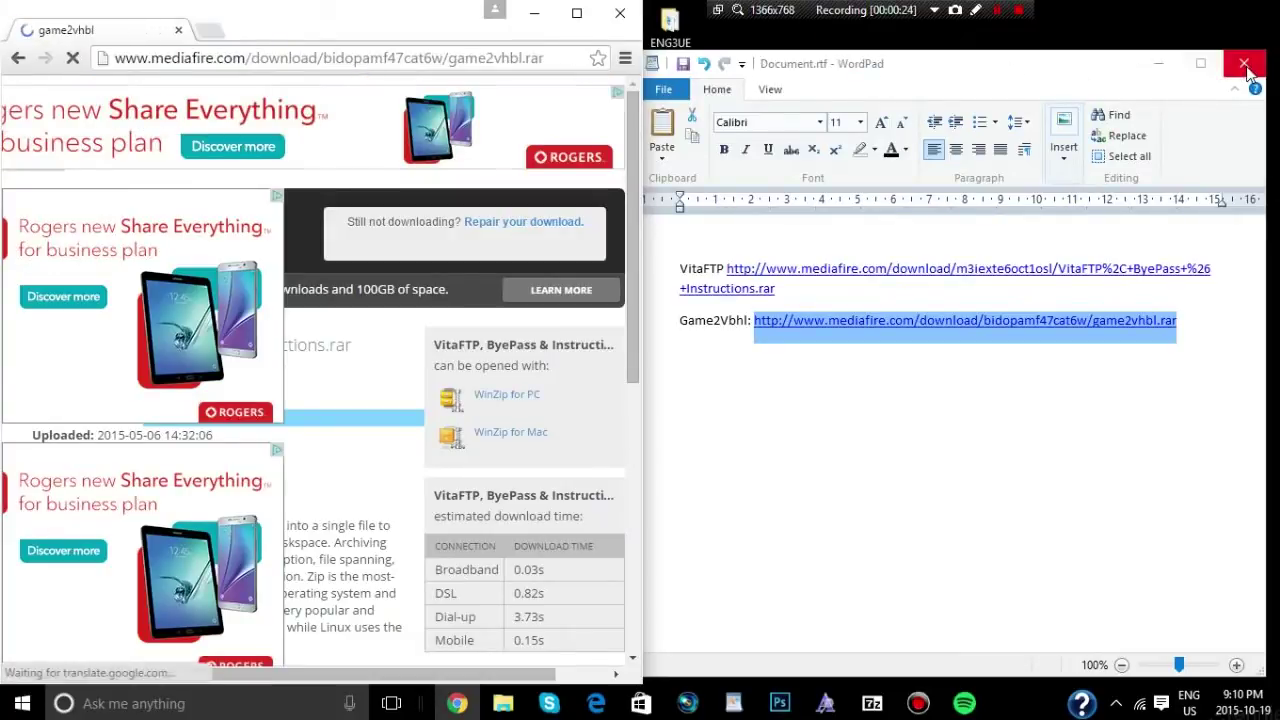
{"action": "left_click", "coordinate": [1163, 63]}
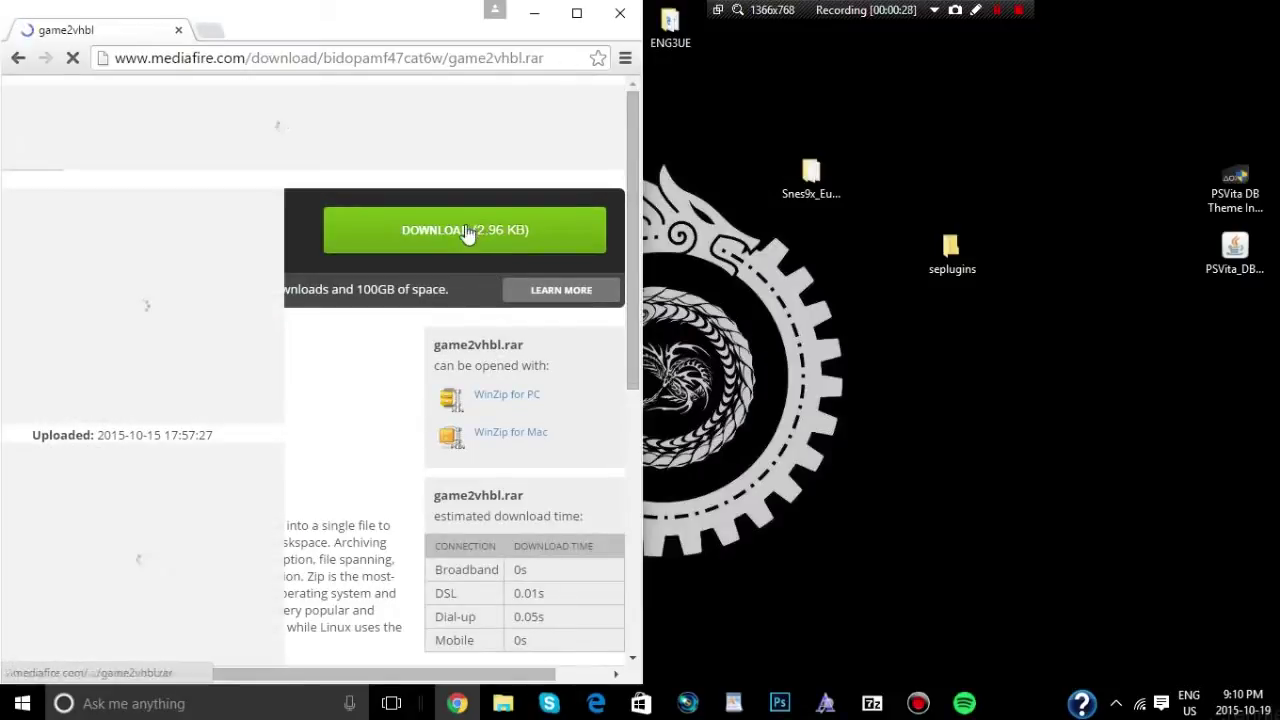
Download game2vhbl.rar from the MediaFire page and close the advertising pop-up window.
{"action": "left_click", "coordinate": [470, 226]}
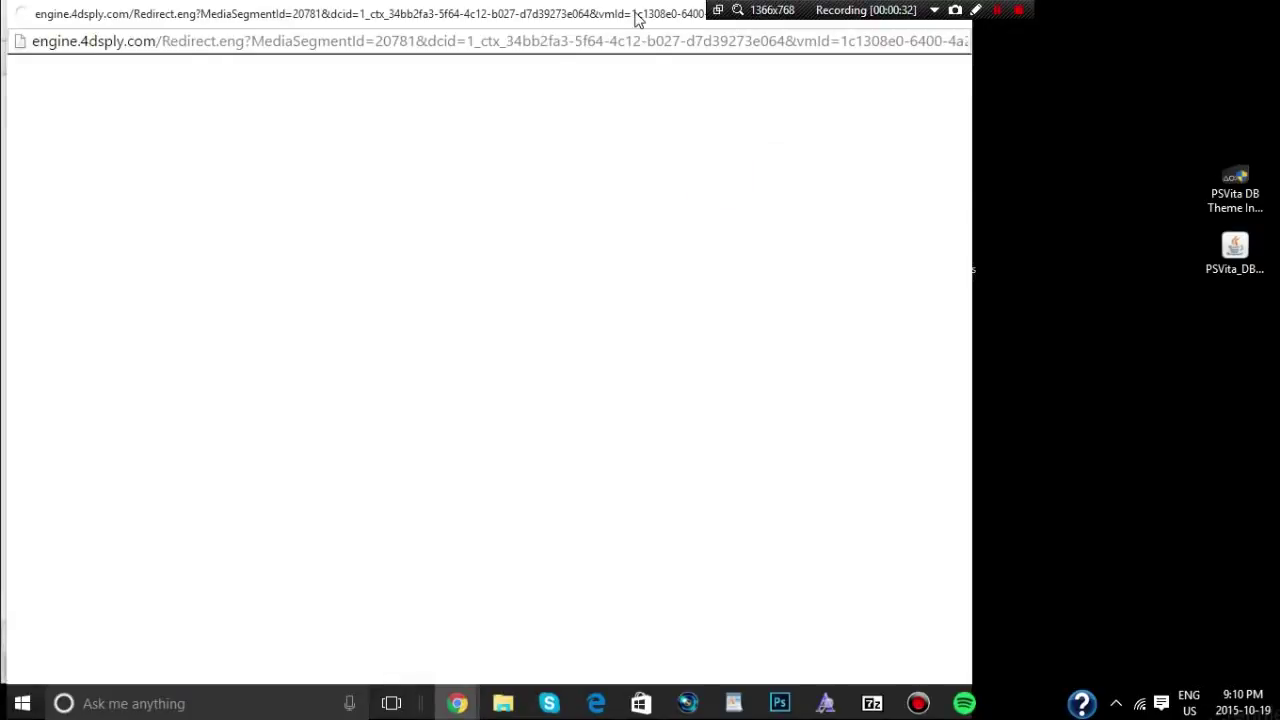
{"action": "left_click_drag", "start_coordinate": [634, 20], "coordinate": [430, 222]}
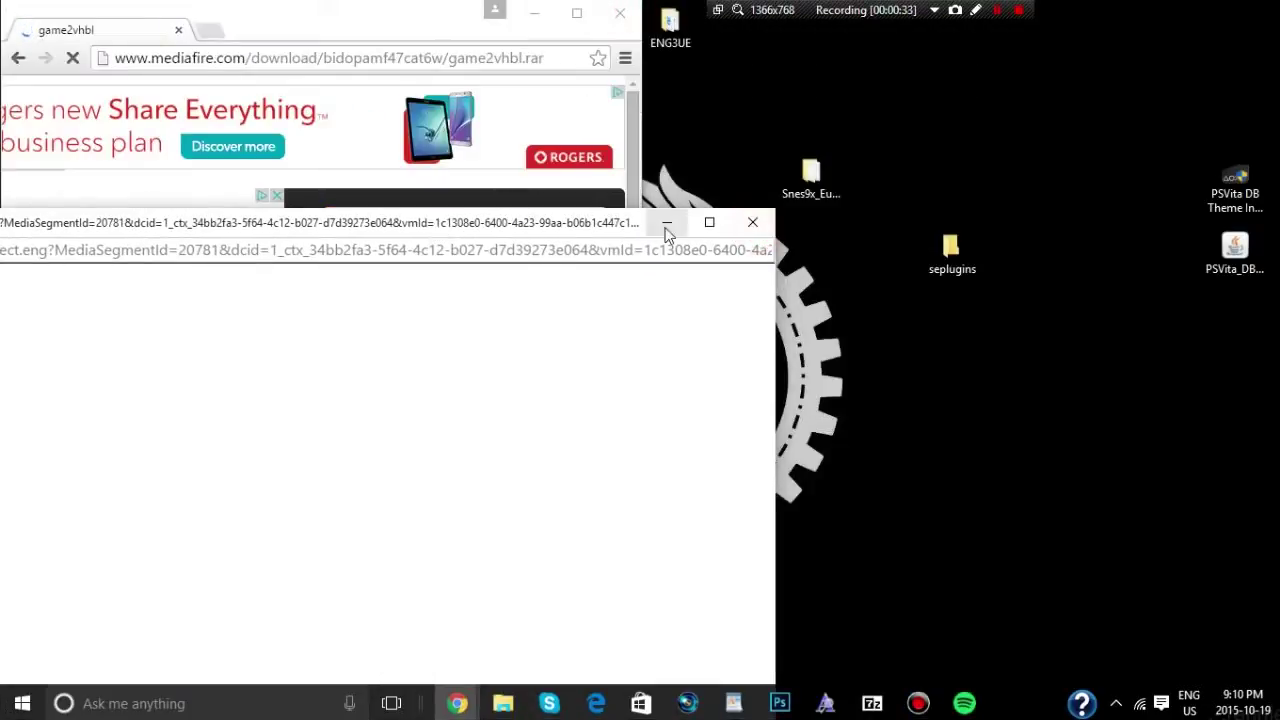
{"action": "left_click", "coordinate": [750, 224]}
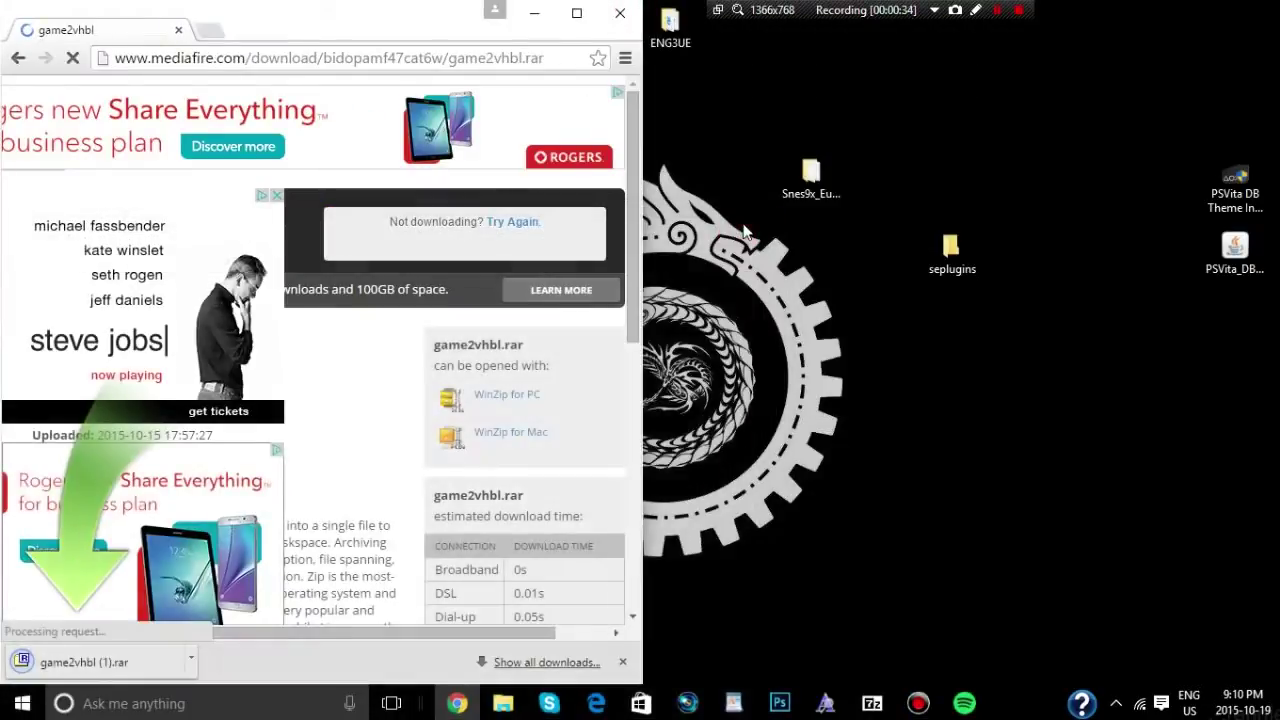
Open the downloaded game2vhbl archive, extract the game2vhbl file and vsh.txt into the desktop seplugins folder, and close the archive.
{"action": "left_click", "coordinate": [108, 662]}
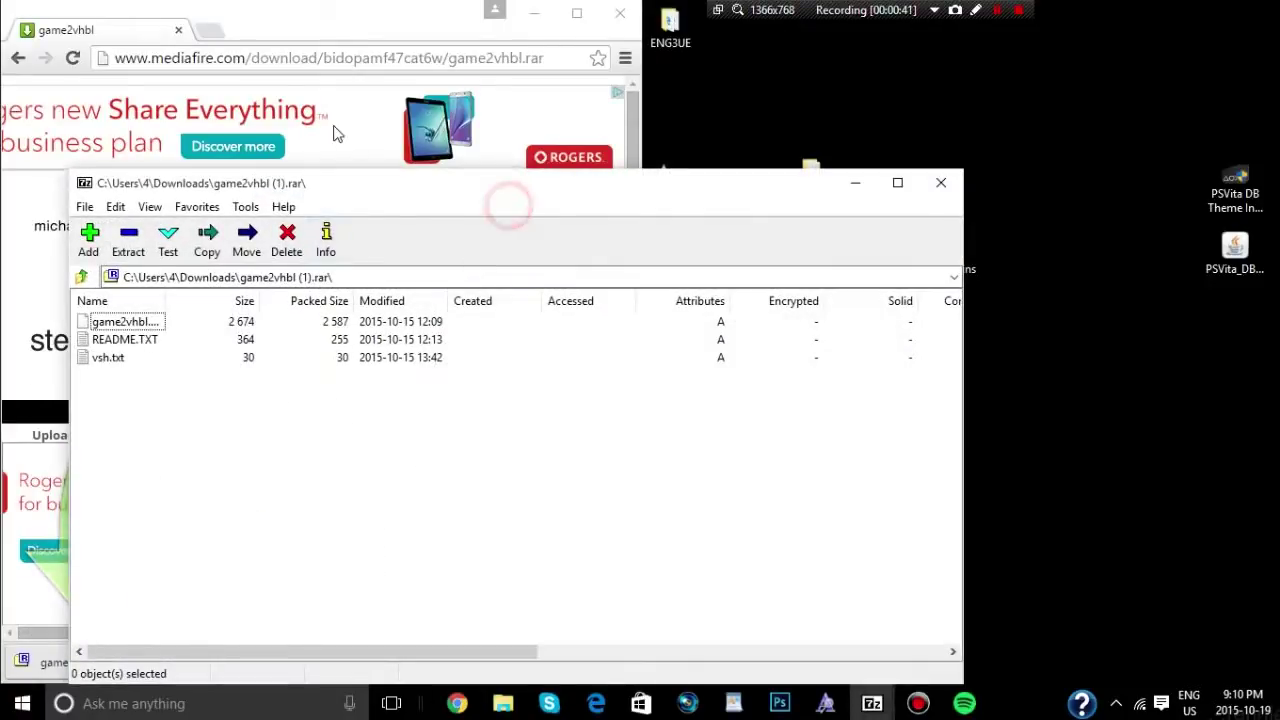
{"action": "left_click_drag", "start_coordinate": [405, 192], "coordinate": [342, 157]}
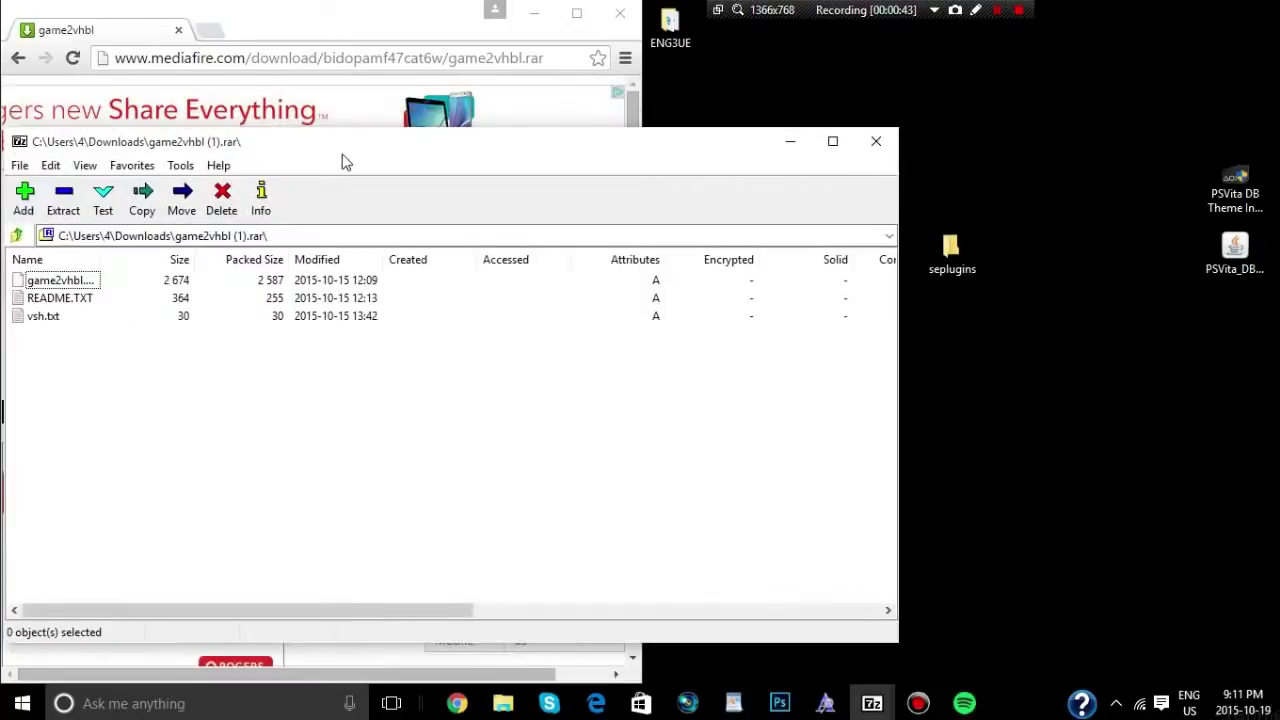
{"action": "left_click", "coordinate": [83, 284]}
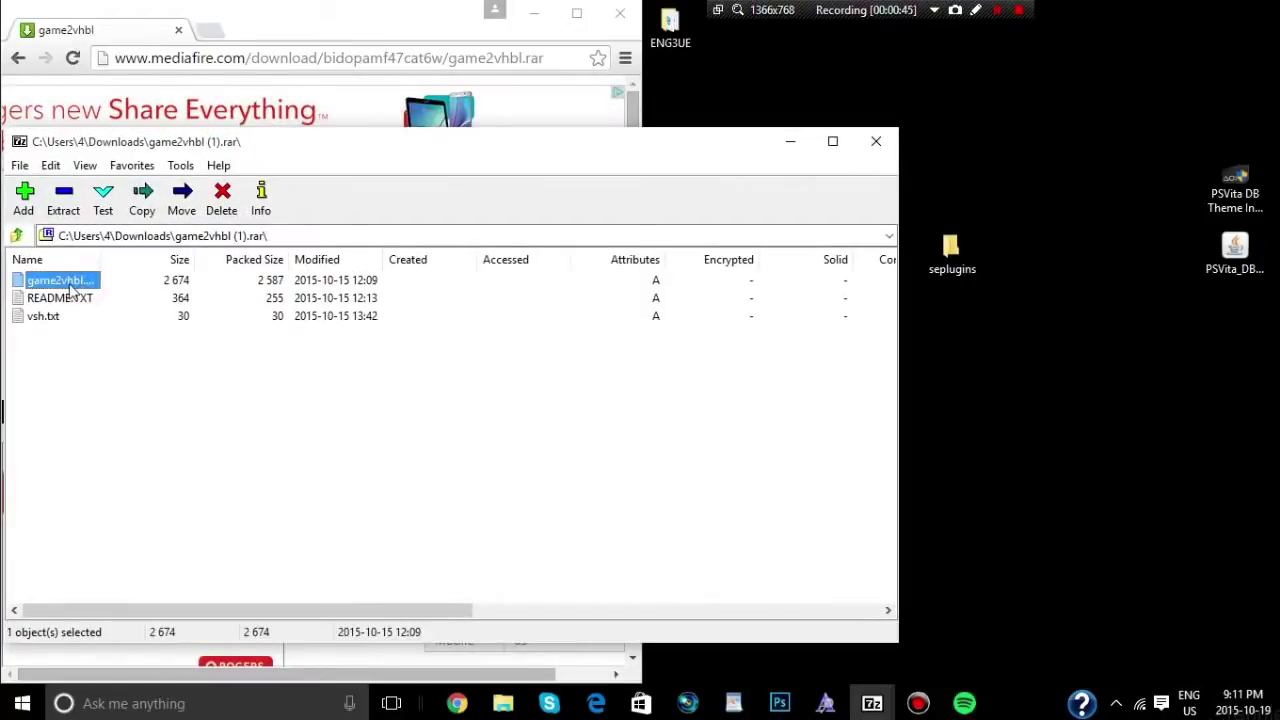
{"action": "left_click_drag", "start_coordinate": [80, 287], "coordinate": [959, 263]}
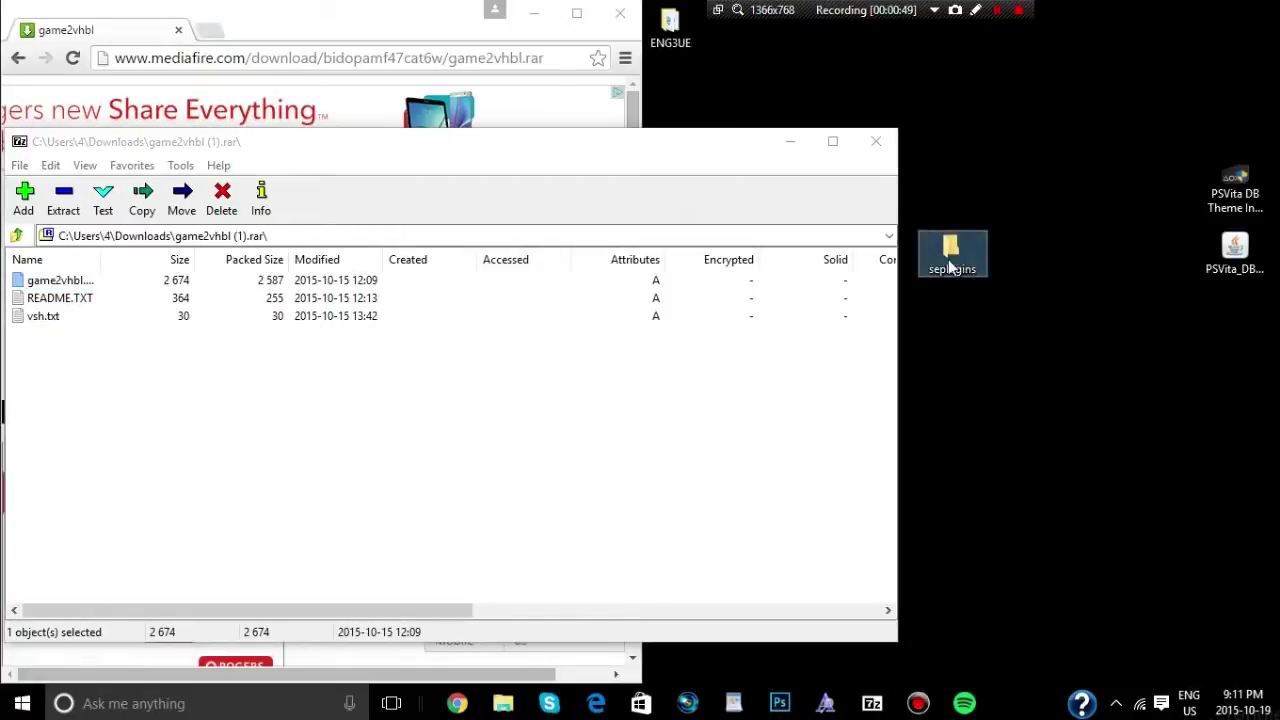
{"action": "left_click", "coordinate": [42, 317]}
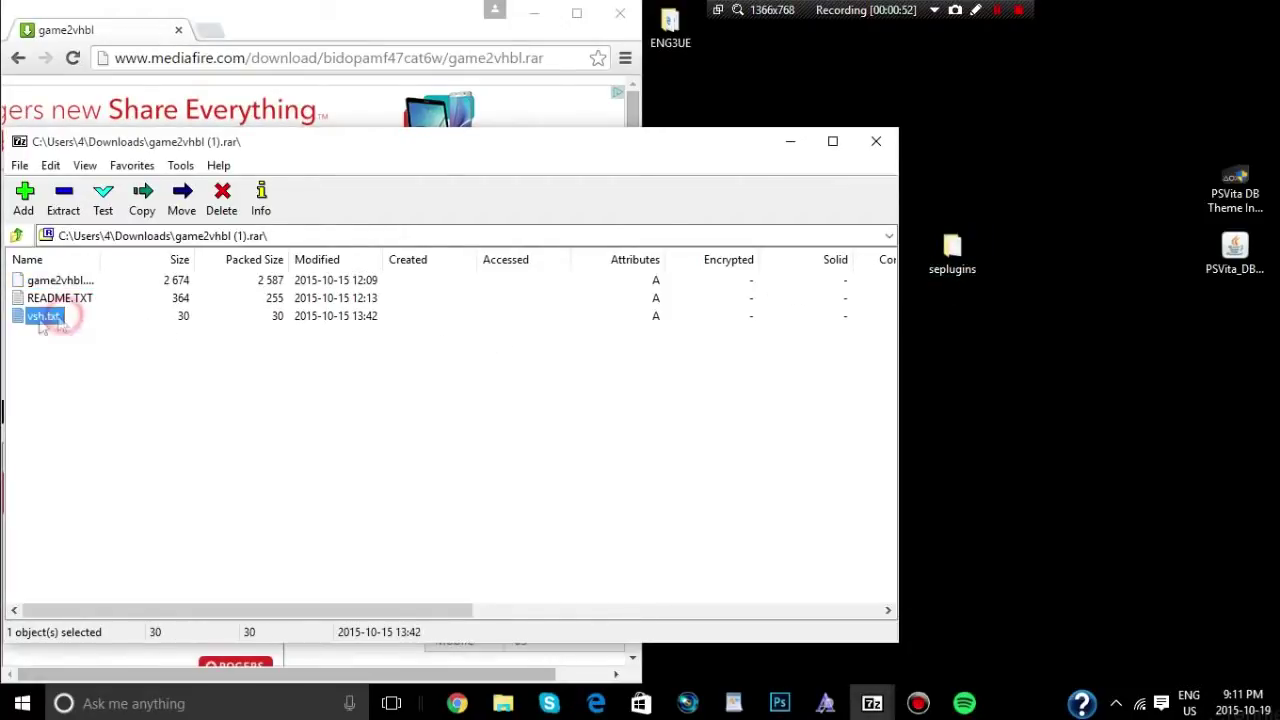
{"action": "left_click_drag", "start_coordinate": [42, 320], "coordinate": [940, 272]}
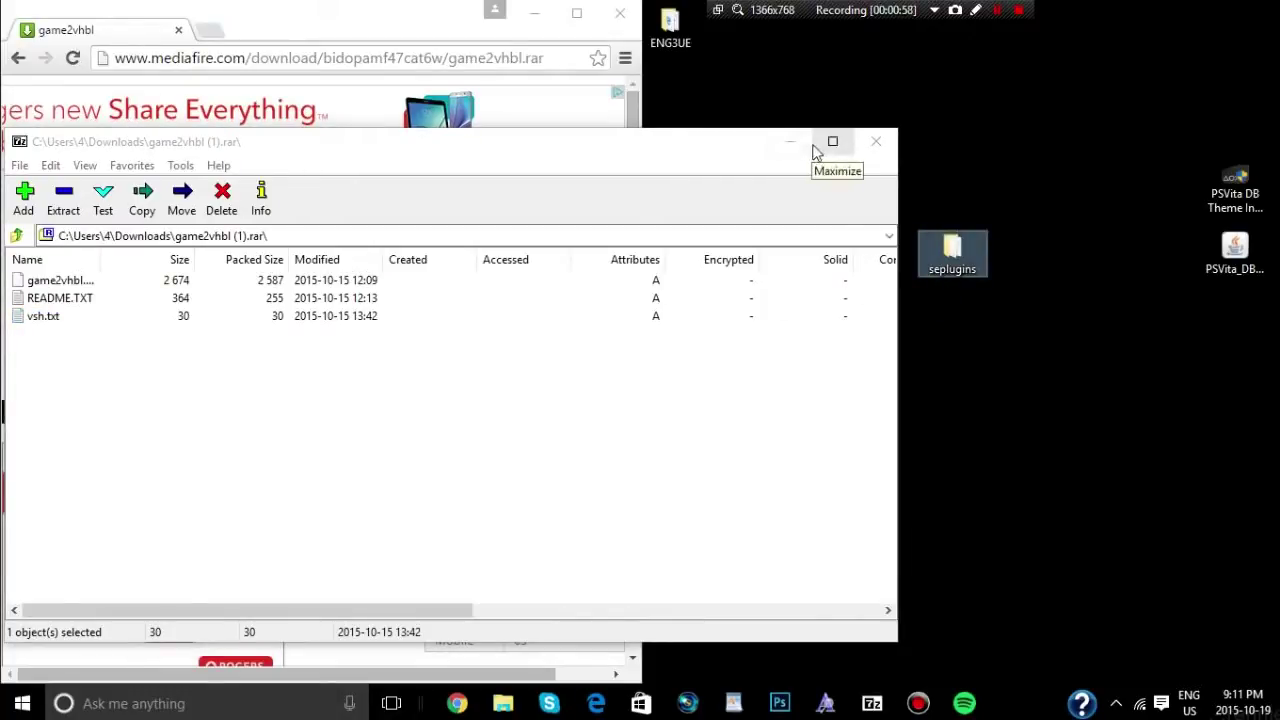
{"action": "left_click", "coordinate": [877, 146]}
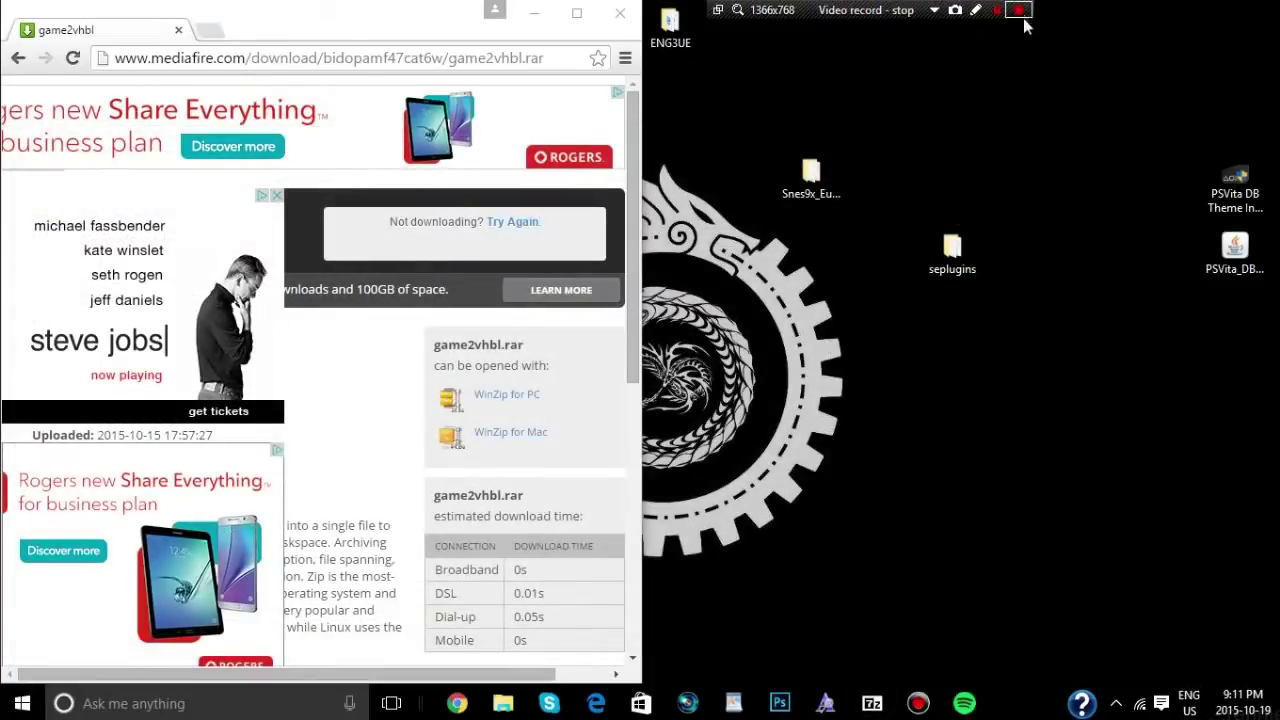
{"action": "left_click", "coordinate": [1018, 12]}
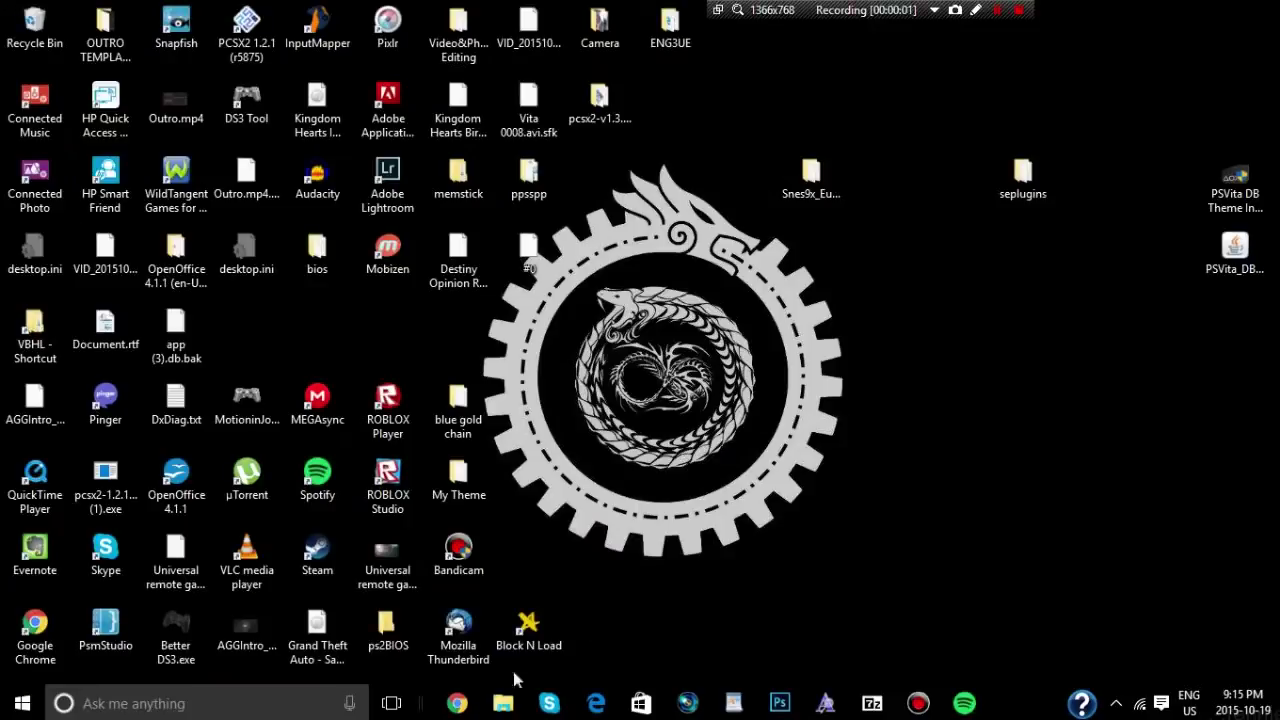
Open a new File Explorer window.
{"action": "mouse_move", "coordinate": [508, 706]}
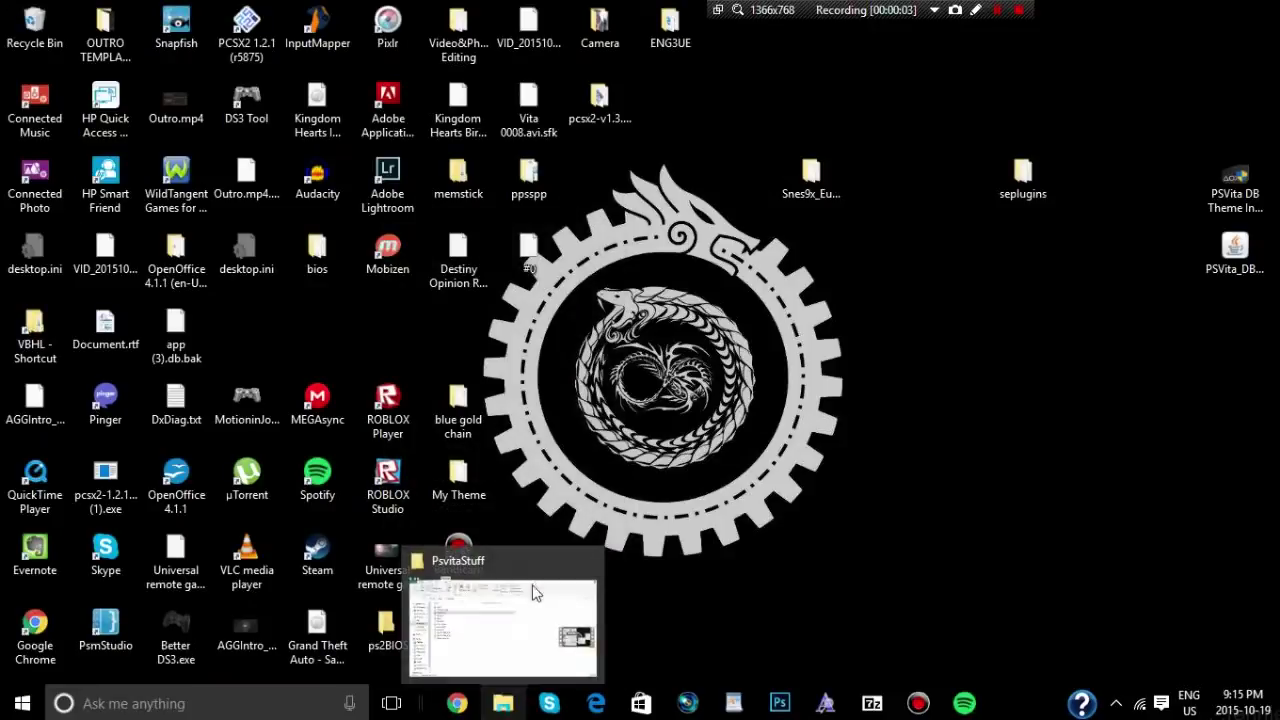
{"action": "right_click", "coordinate": [503, 703]}
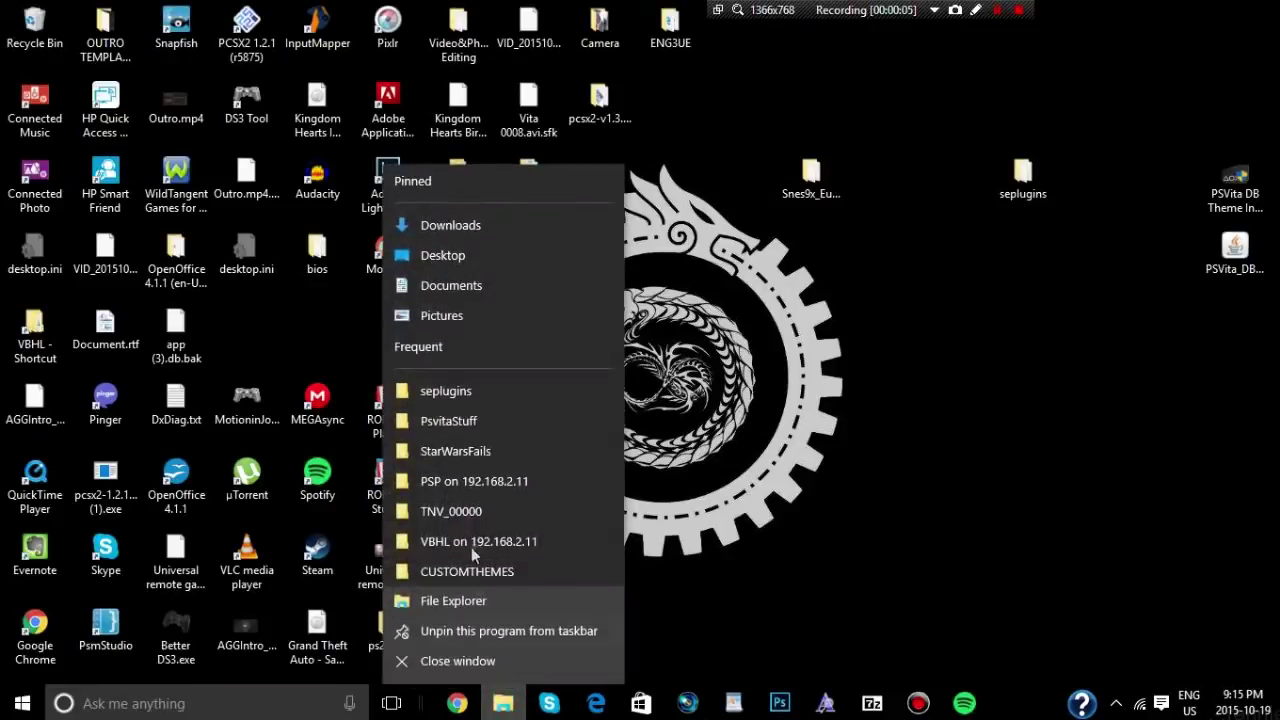
{"action": "left_click", "coordinate": [462, 600]}
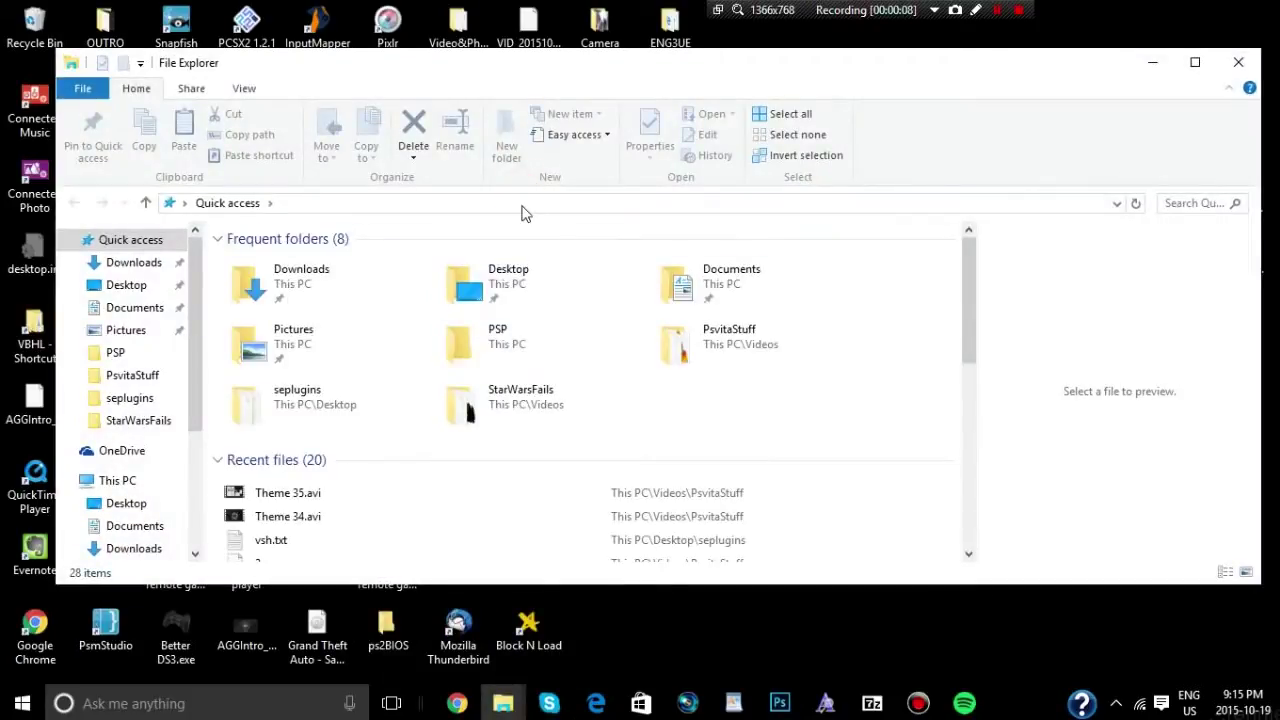
Try to connect to the FTP address ftp://192.168.2.1 and dismiss the resulting dialog.
{"action": "left_click", "coordinate": [524, 207]}
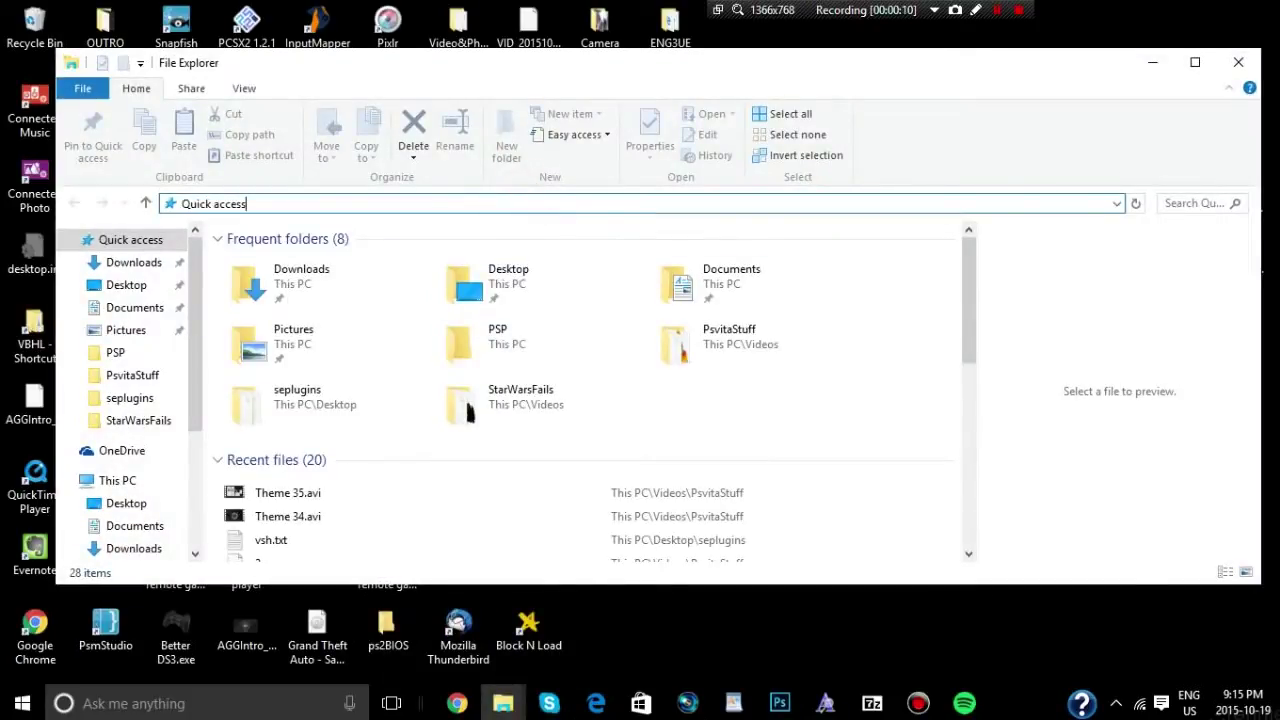
{"action": "key", "text": "BackSpace"}
{"action": "key", "text": "BackSpace"}
{"action": "key", "text": "BackSpace"}
{"action": "key", "text": "BackSpace"}
{"action": "key", "text": "BackSpace"}
{"action": "key", "text": "BackSpace"}
{"action": "key", "text": "BackSpace"}
{"action": "key", "text": "BackSpace"}
{"action": "type", "text": "ftp://"}
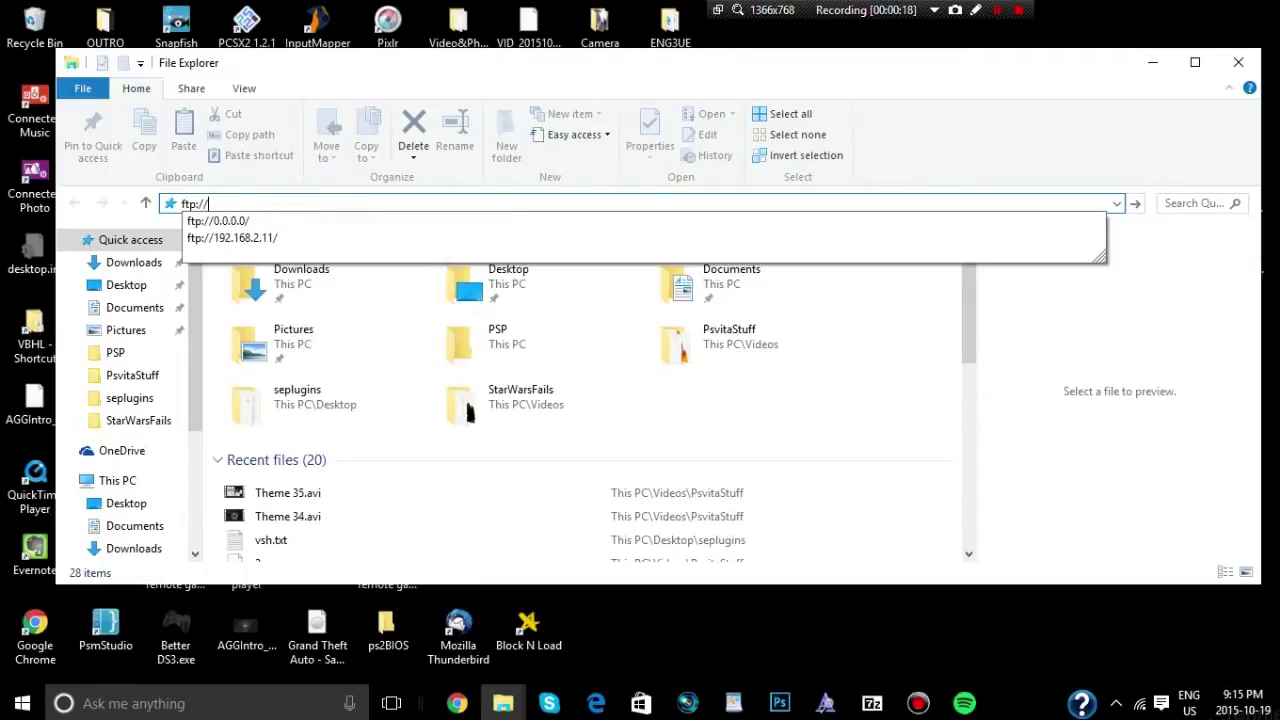
{"action": "type", "text": "192.168.2."}
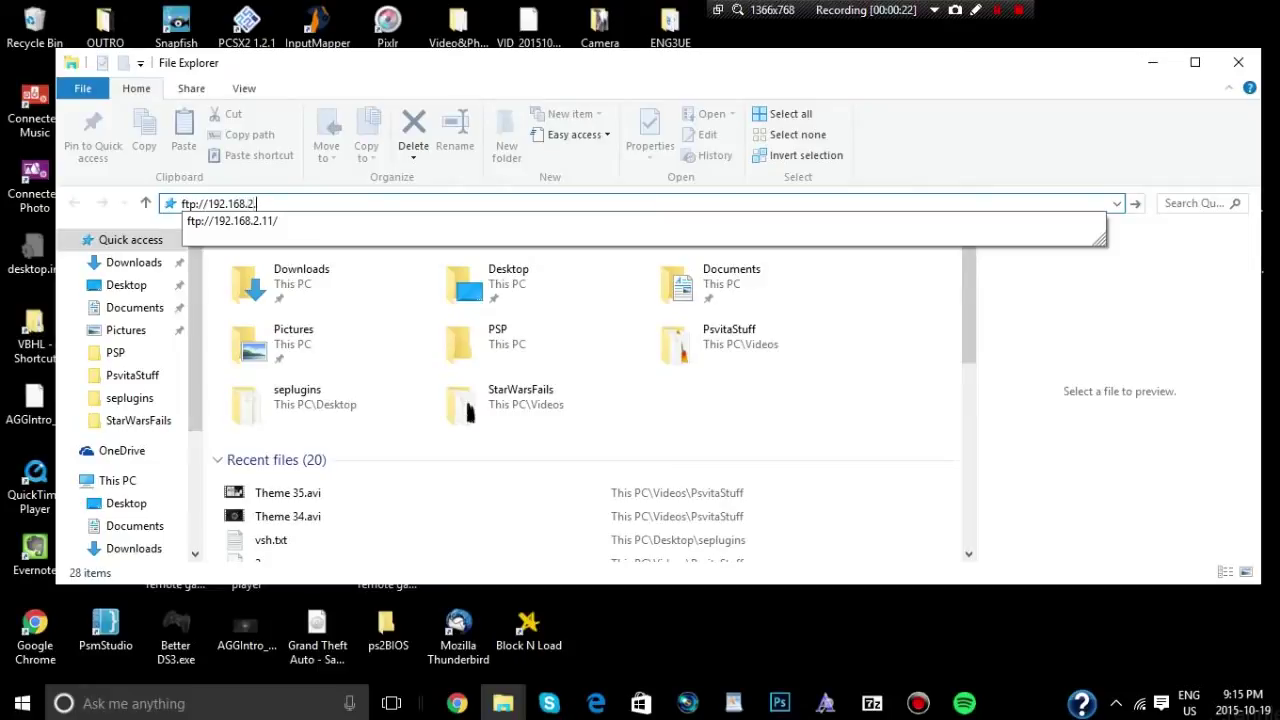
{"action": "type", "text": "1"}
{"action": "key", "text": "Return"}
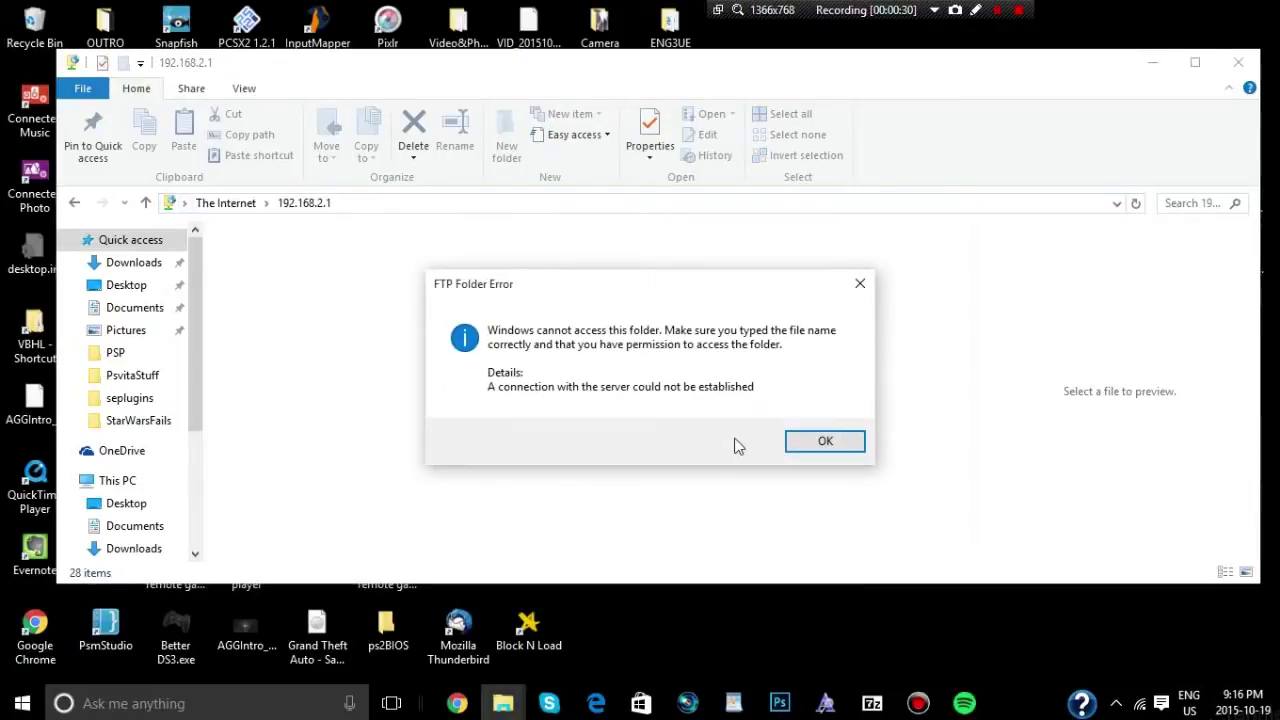
{"action": "left_click", "coordinate": [793, 445]}
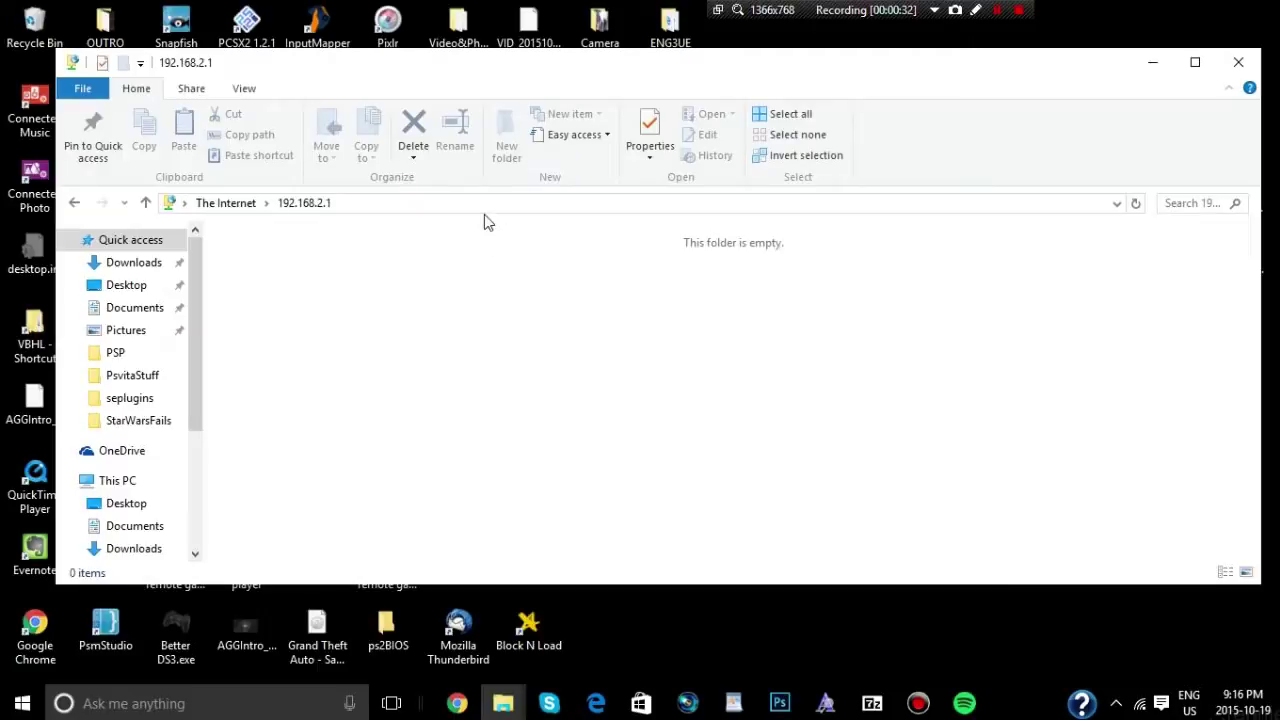
Connect to the FTP server at ftp://192.168.2.11.
{"action": "left_click", "coordinate": [476, 205]}
{"action": "key", "text": "BackSpace"}
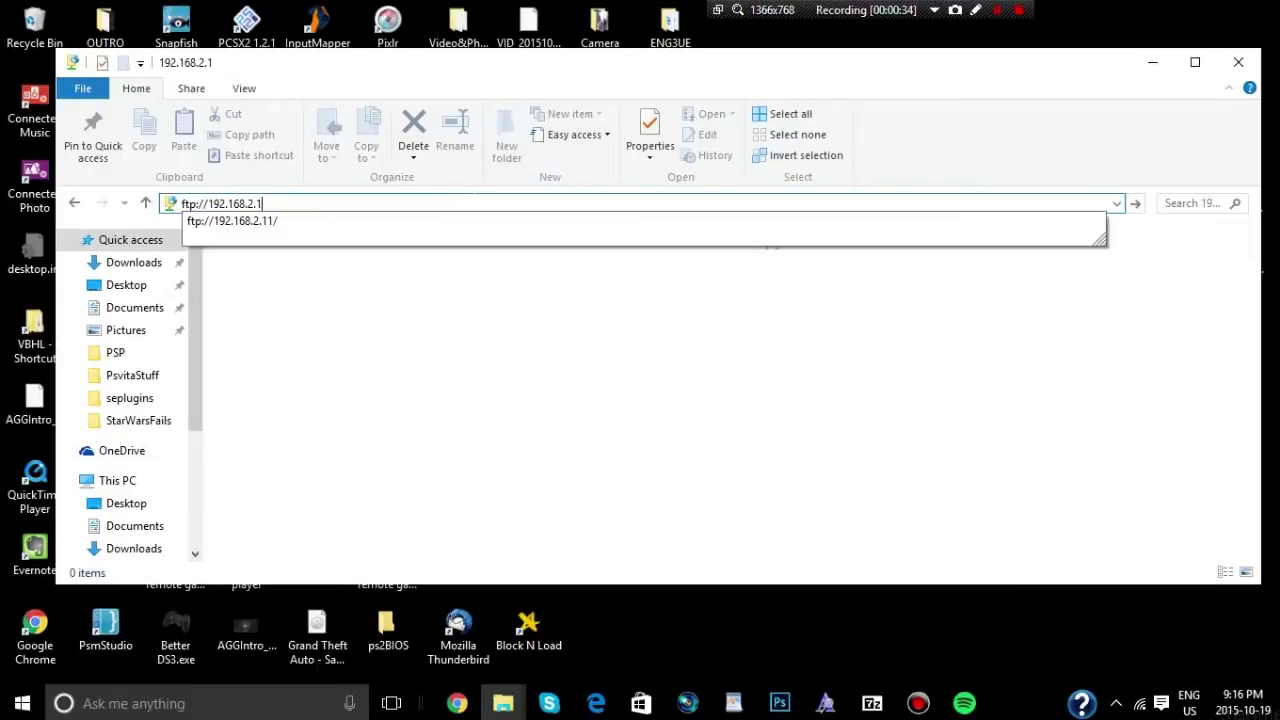
{"action": "key", "text": "Return"}
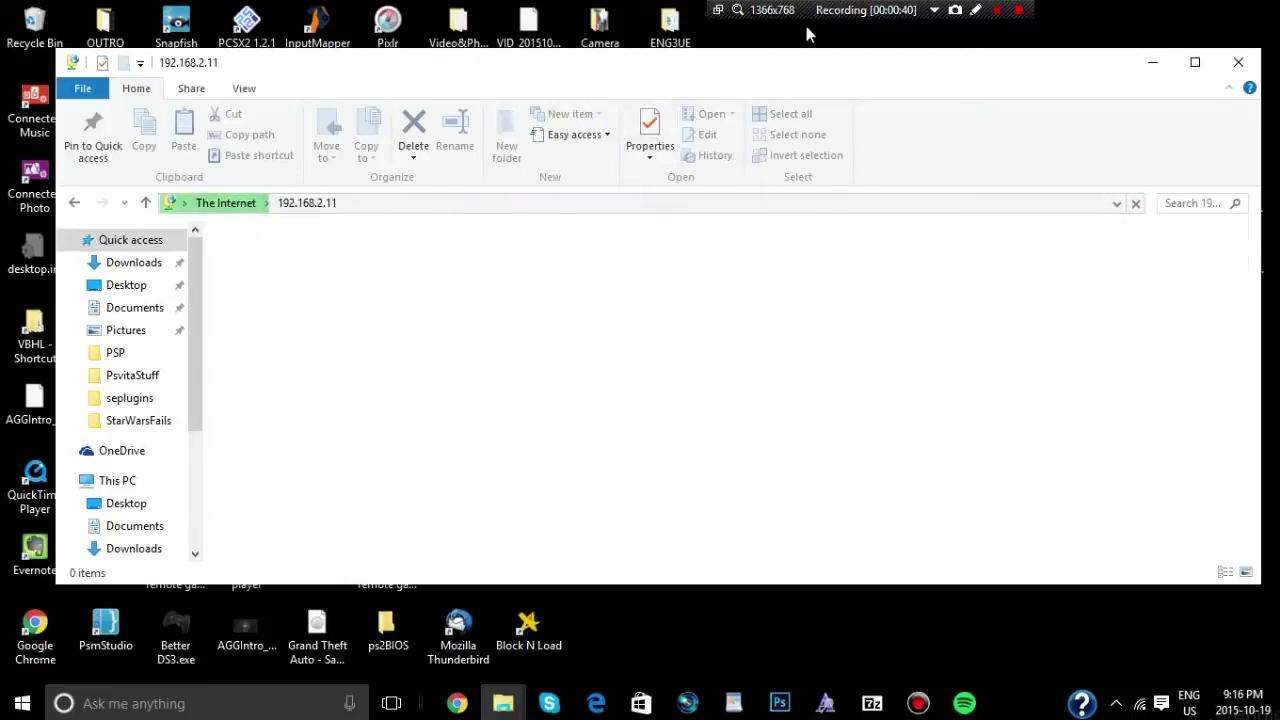
Arrange the FTP window so the desktop is reachable, and copy the seplugins folder from the desktop to the server's root.
{"action": "left_click_drag", "start_coordinate": [809, 63], "coordinate": [100, 110]}
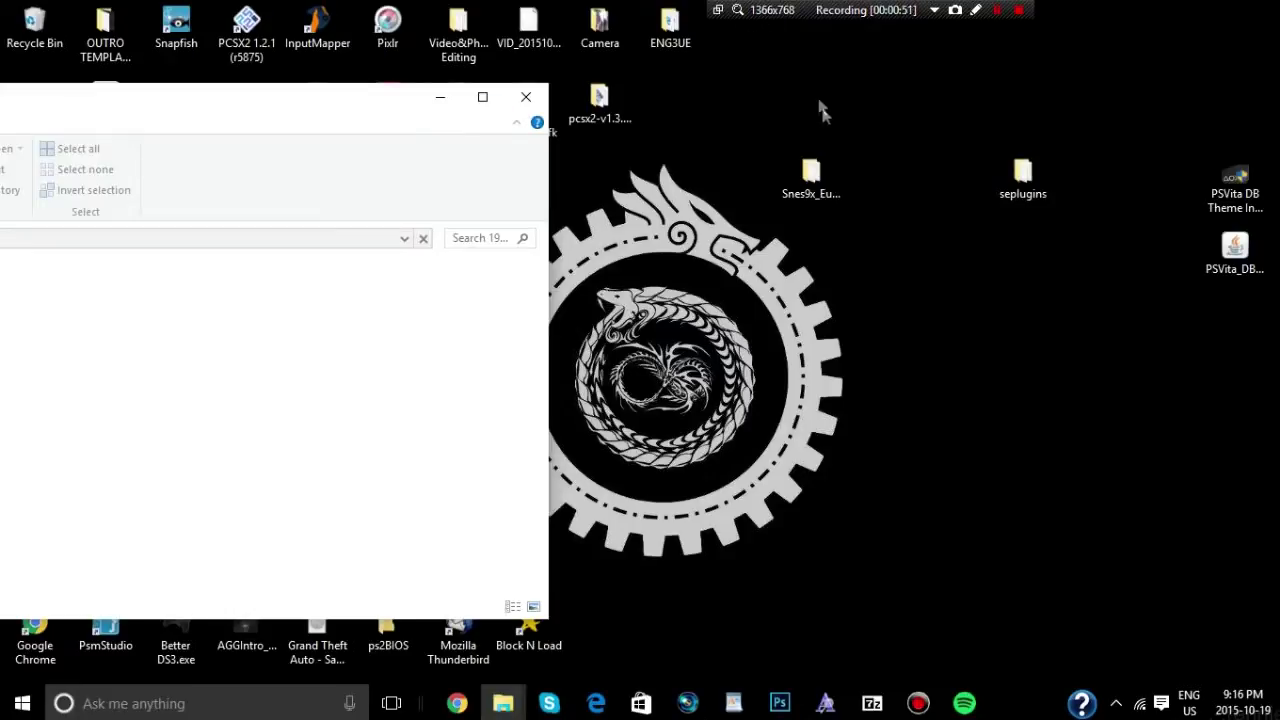
{"action": "left_click", "coordinate": [1017, 10]}
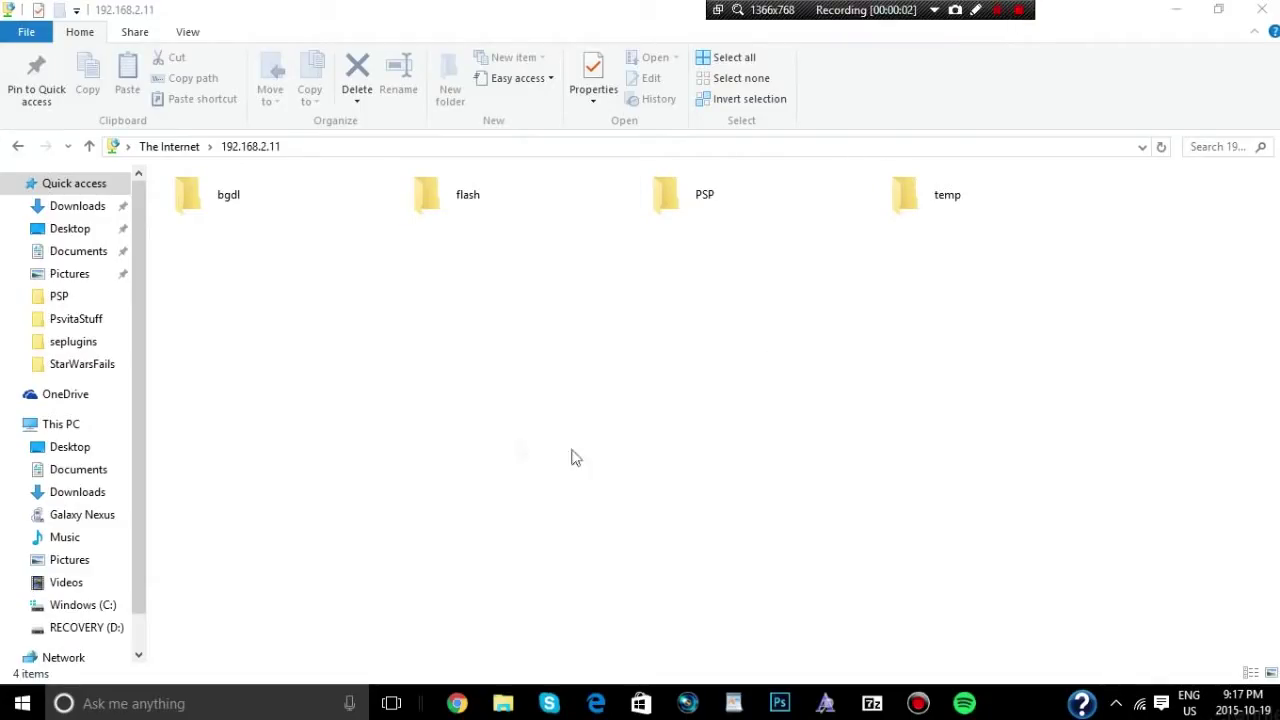
{"action": "left_click", "coordinate": [1136, 22]}
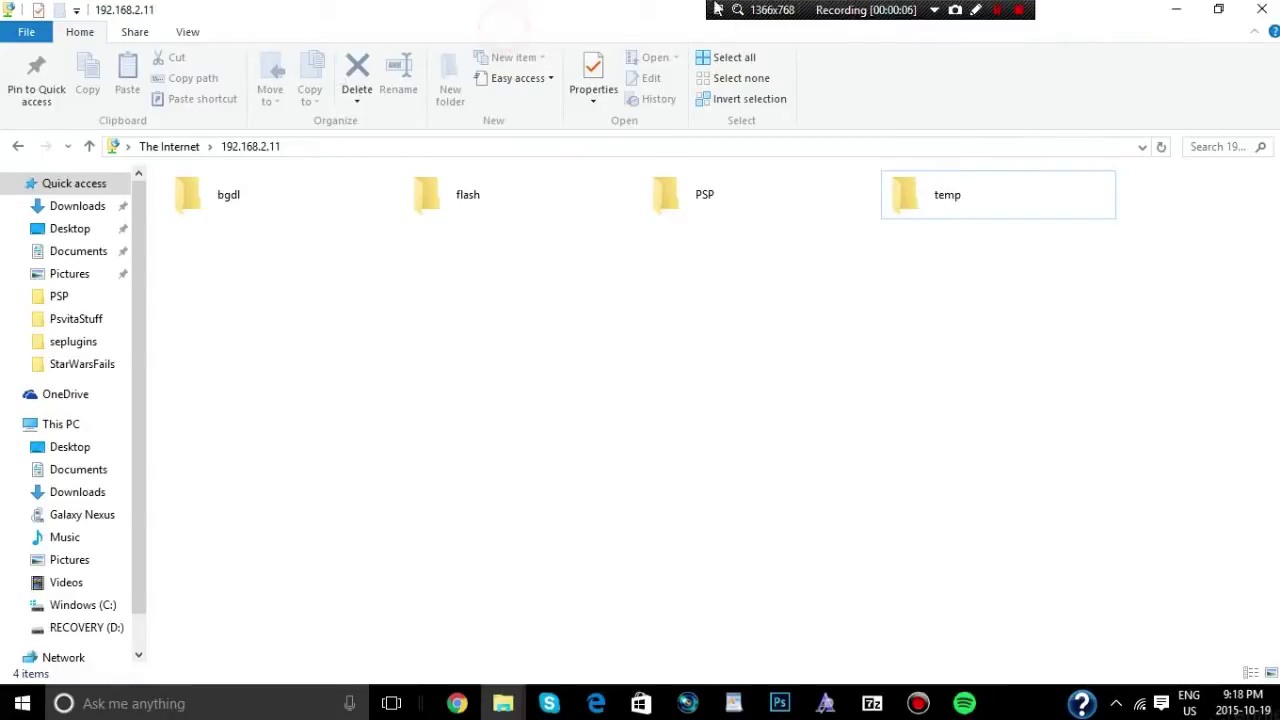
{"action": "left_click", "coordinate": [1217, 12]}
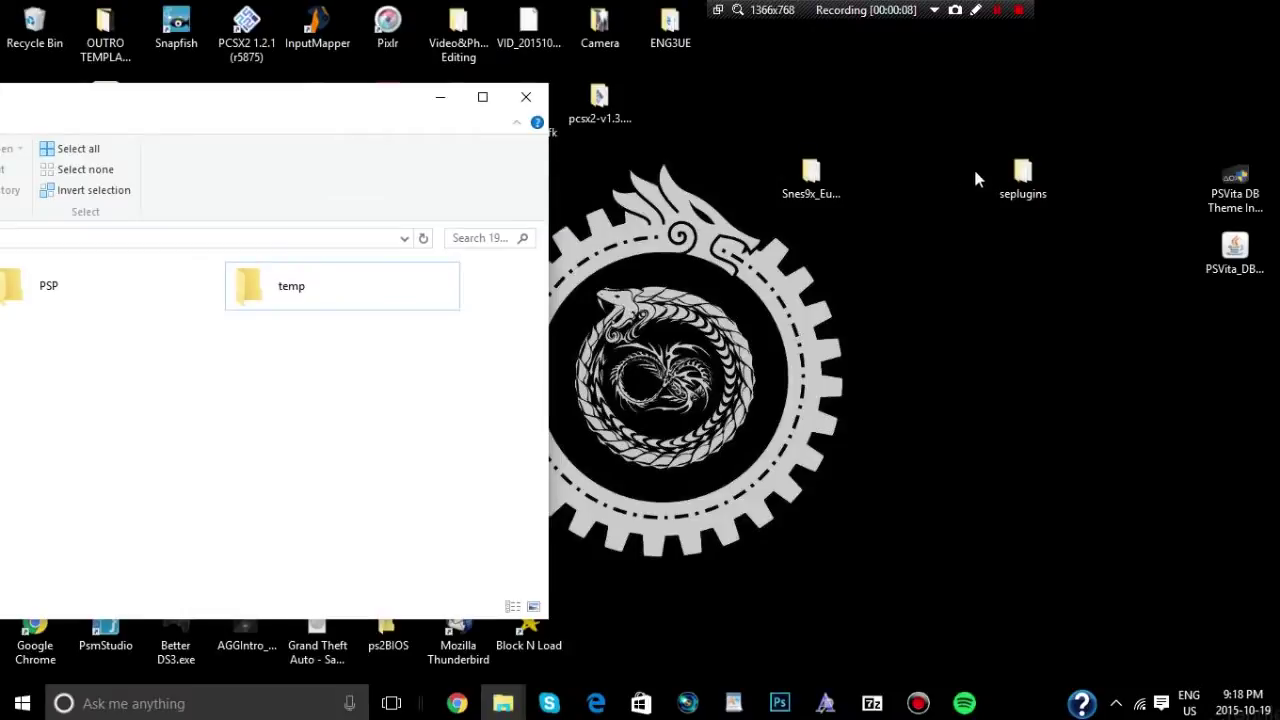
{"action": "left_click_drag", "start_coordinate": [1018, 180], "coordinate": [338, 418]}
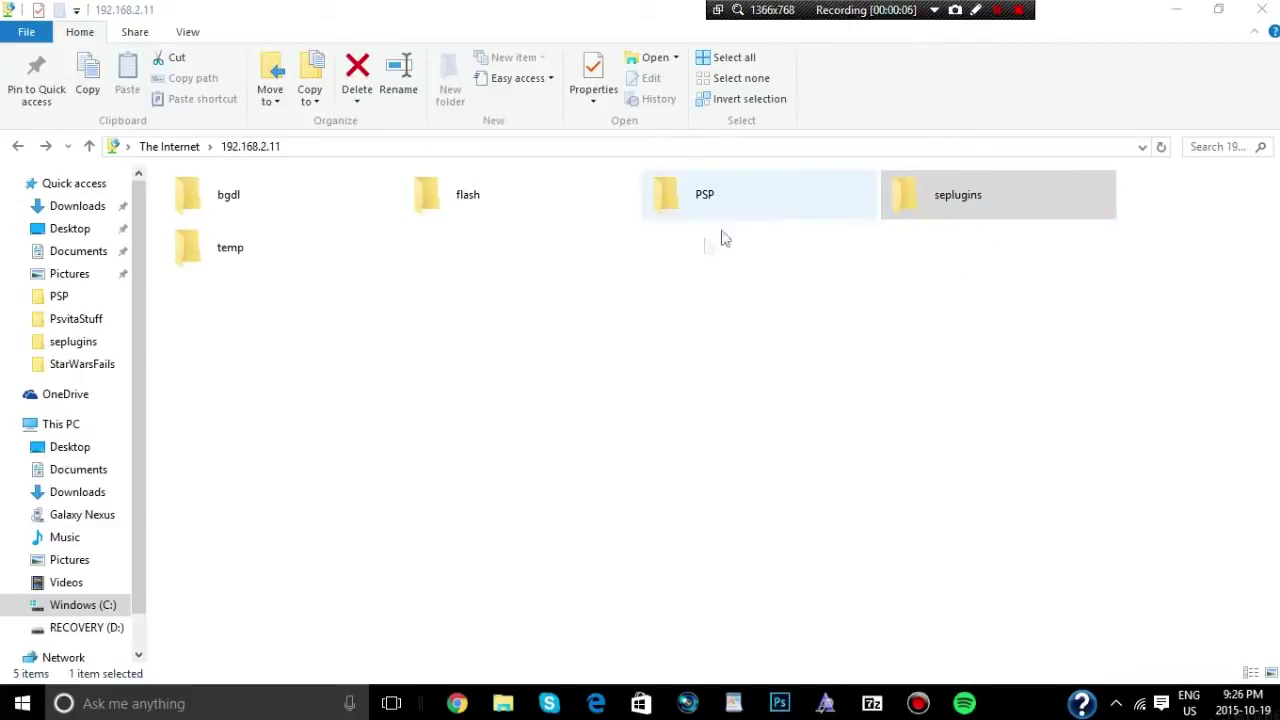
Create a new folder inside the PSP folder on the FTP server.
{"action": "double_click", "coordinate": [740, 197]}
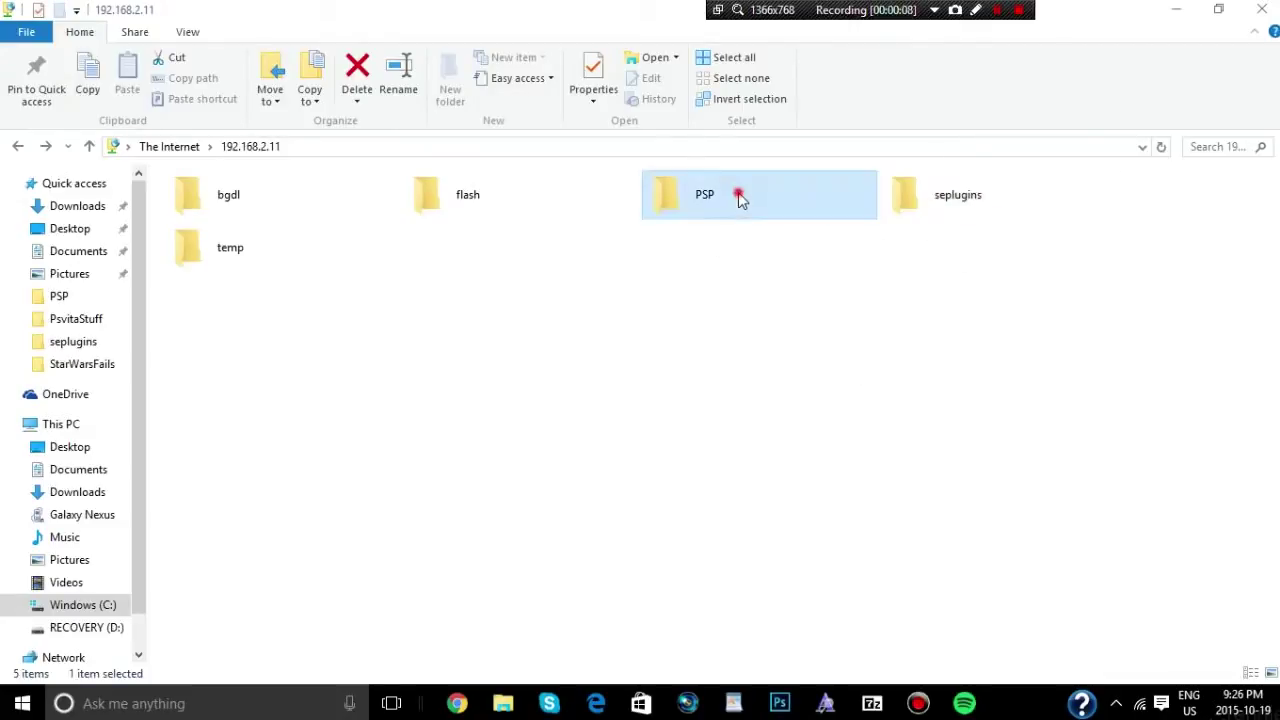
{"action": "right_click", "coordinate": [557, 355]}
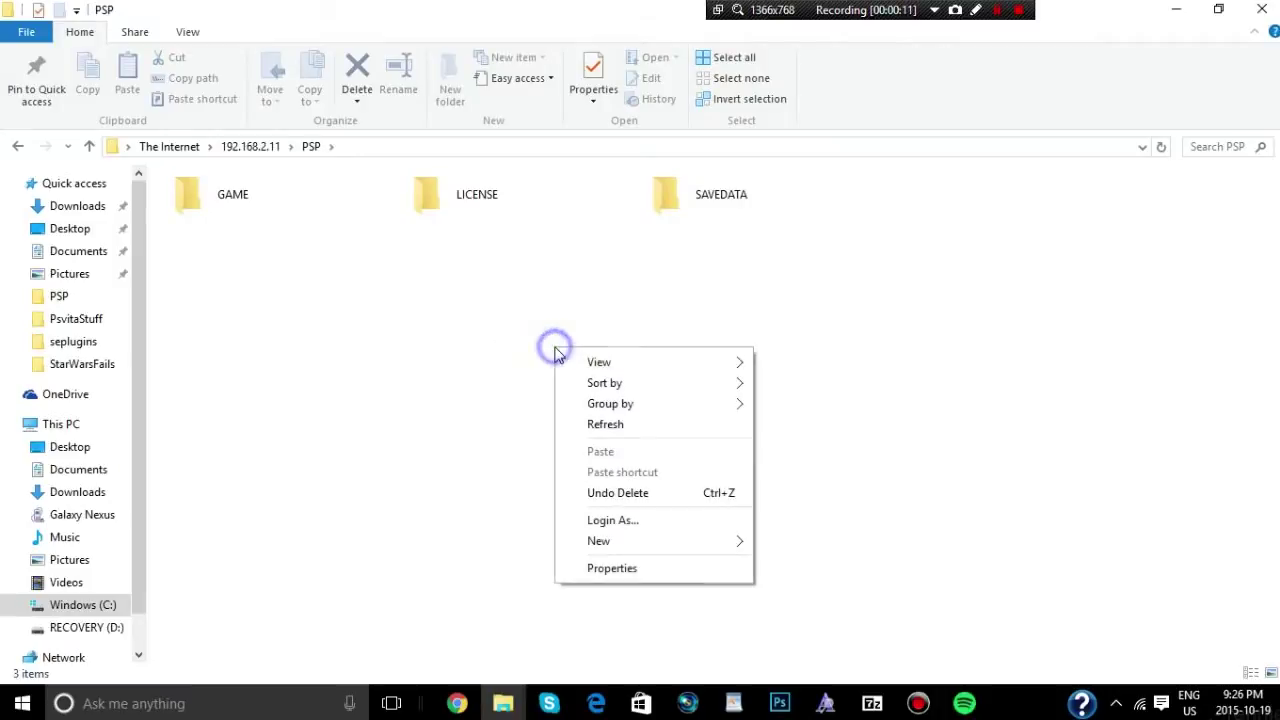
{"action": "mouse_move", "coordinate": [720, 546]}
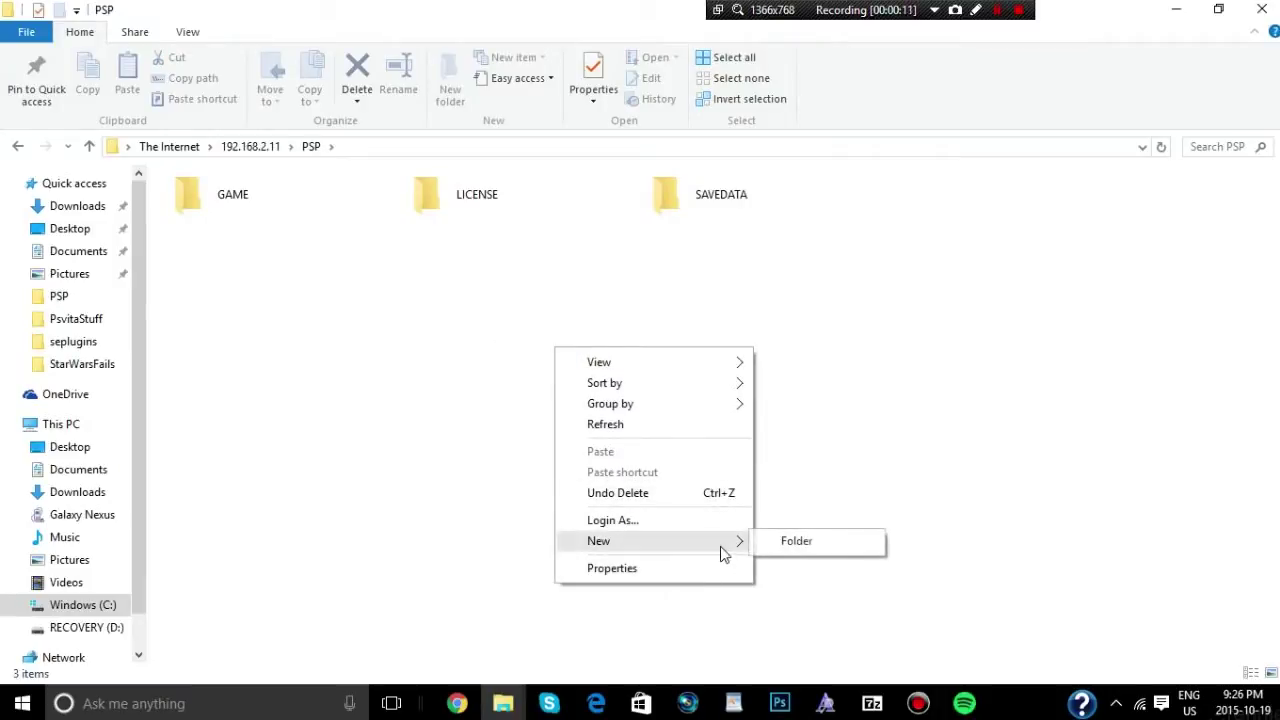
{"action": "left_click", "coordinate": [778, 543]}
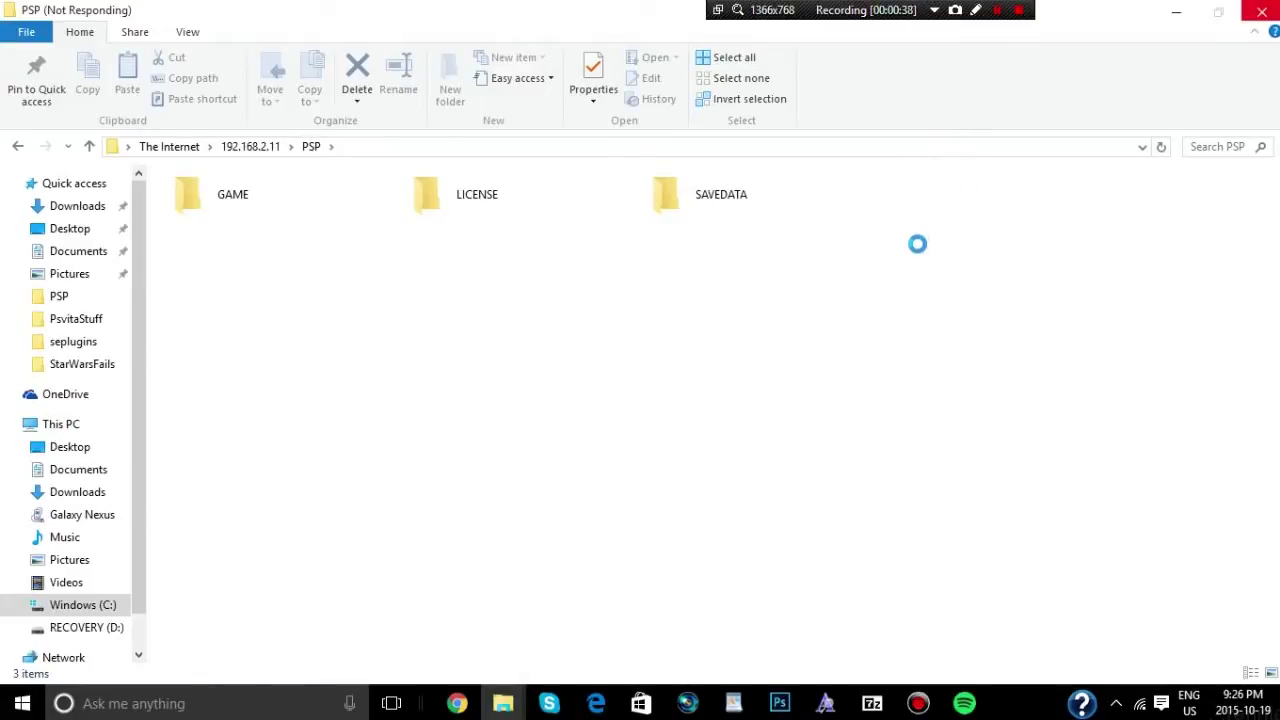
{"action": "left_click", "coordinate": [1006, 10]}
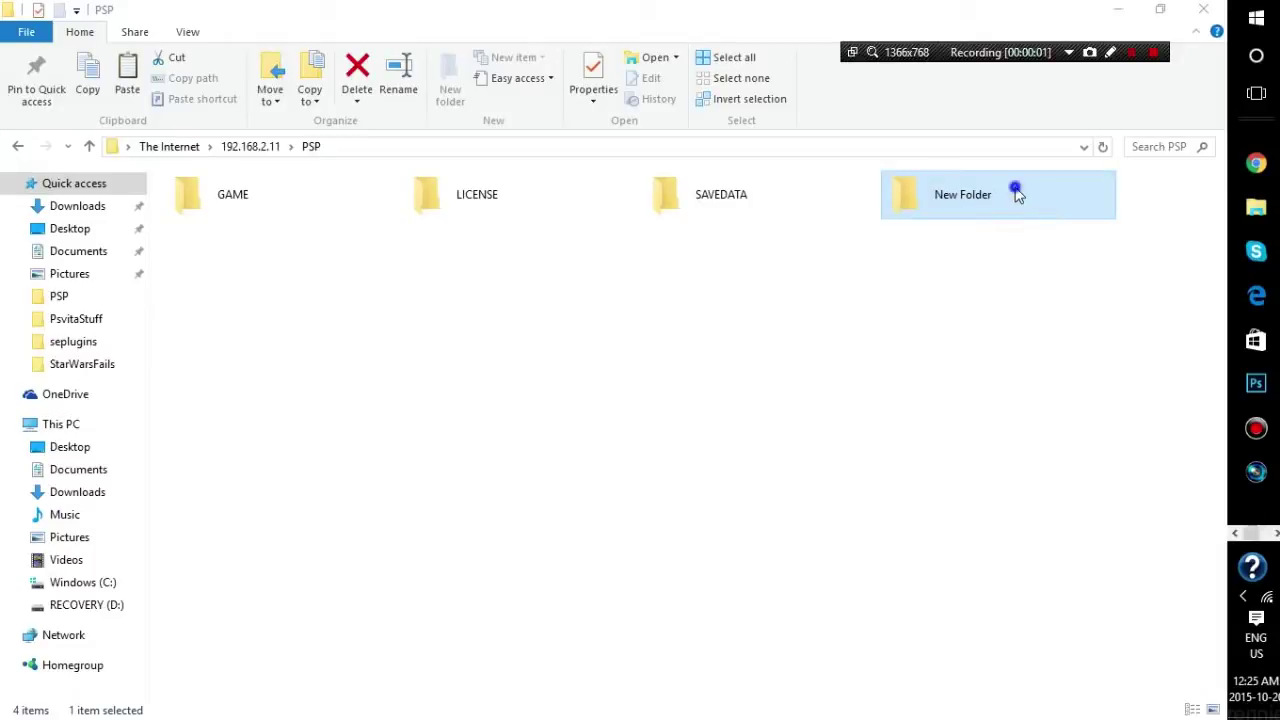
Rename the new folder in the server's PSP folder to VHBL.
{"action": "right_click", "coordinate": [1017, 194]}
{"action": "left_click", "coordinate": [1053, 345]}
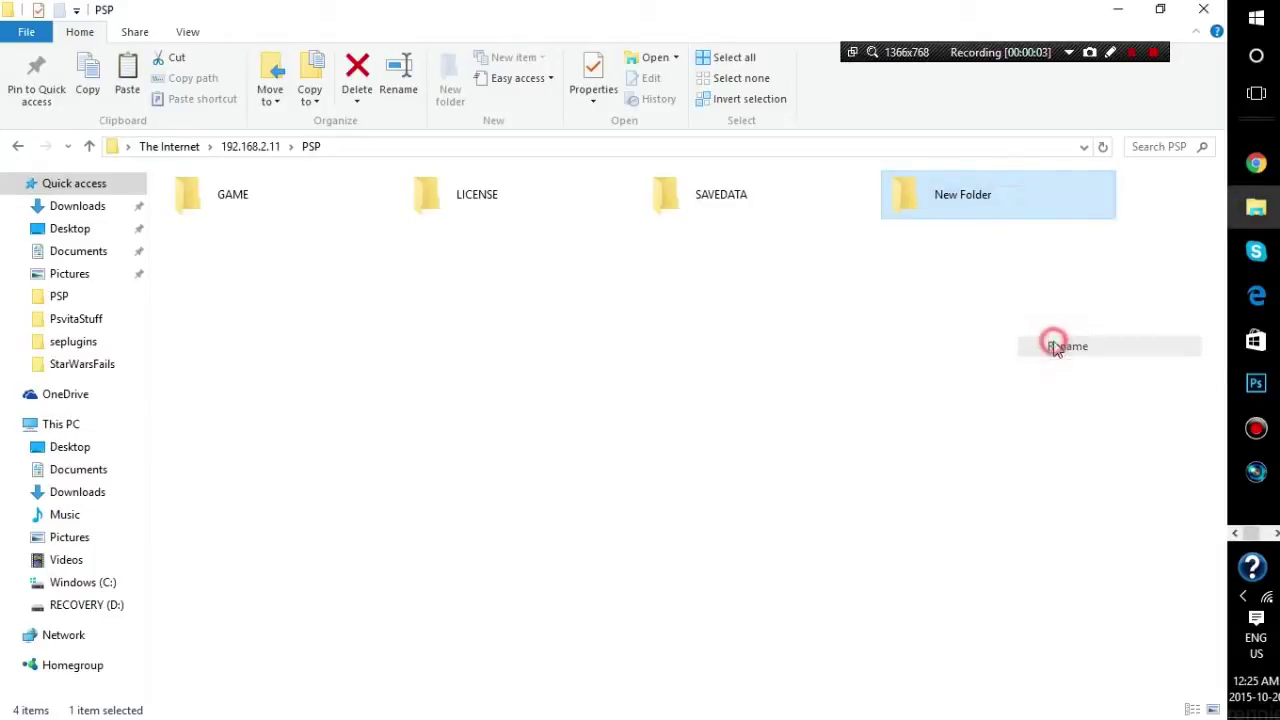
{"action": "type", "text": "V"}
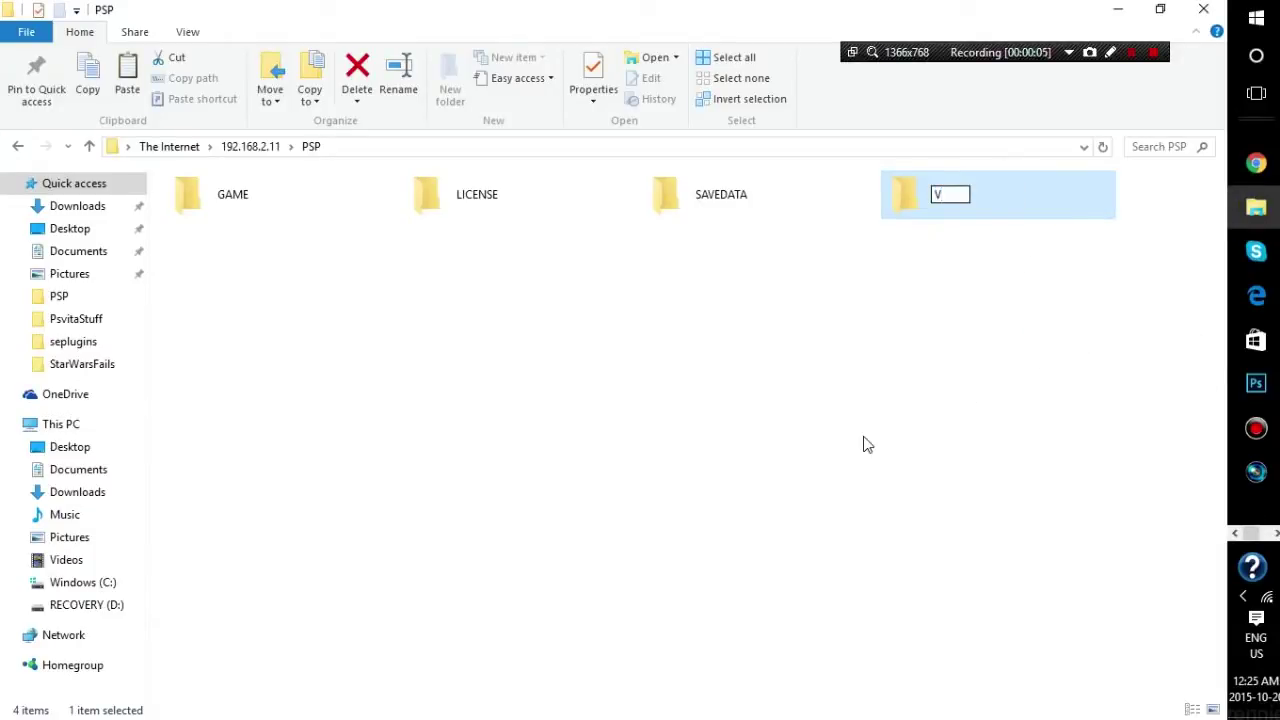
{"action": "type", "text": "HBL"}
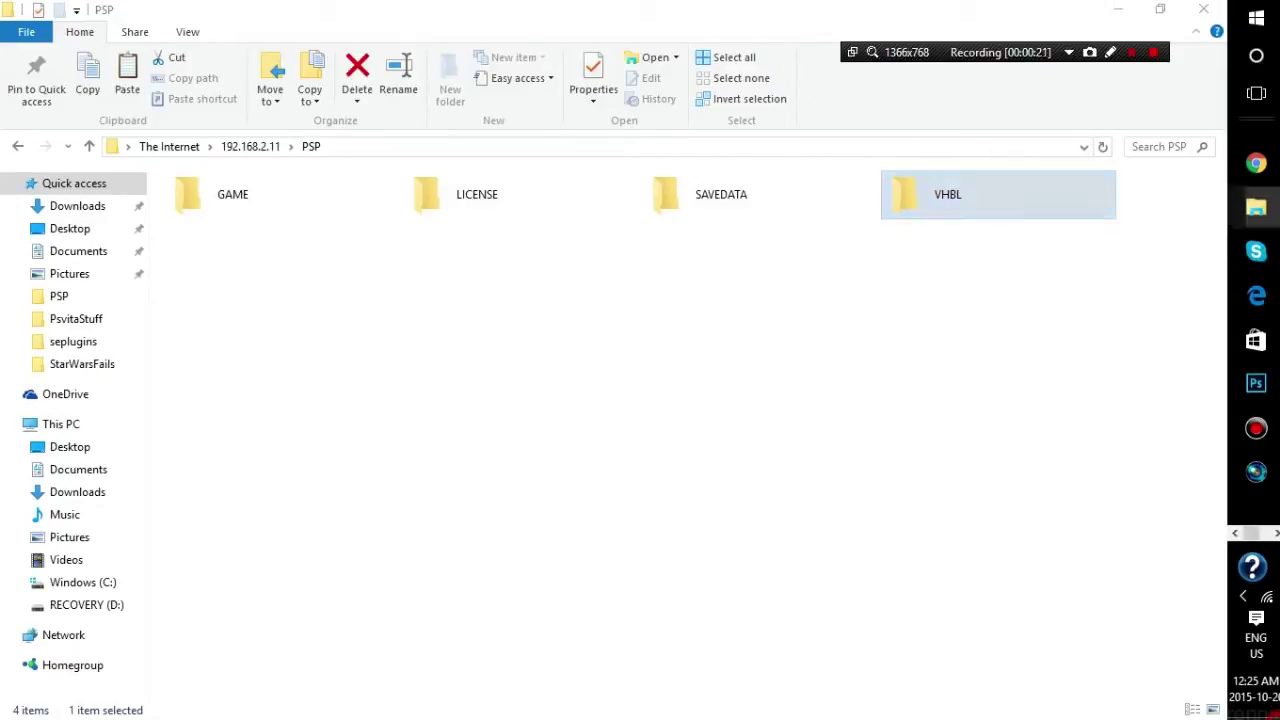
Extract the cavestory folder from CaveStory-PSP.rar to the desktop and close the archive.
{"action": "key", "text": "super+d"}
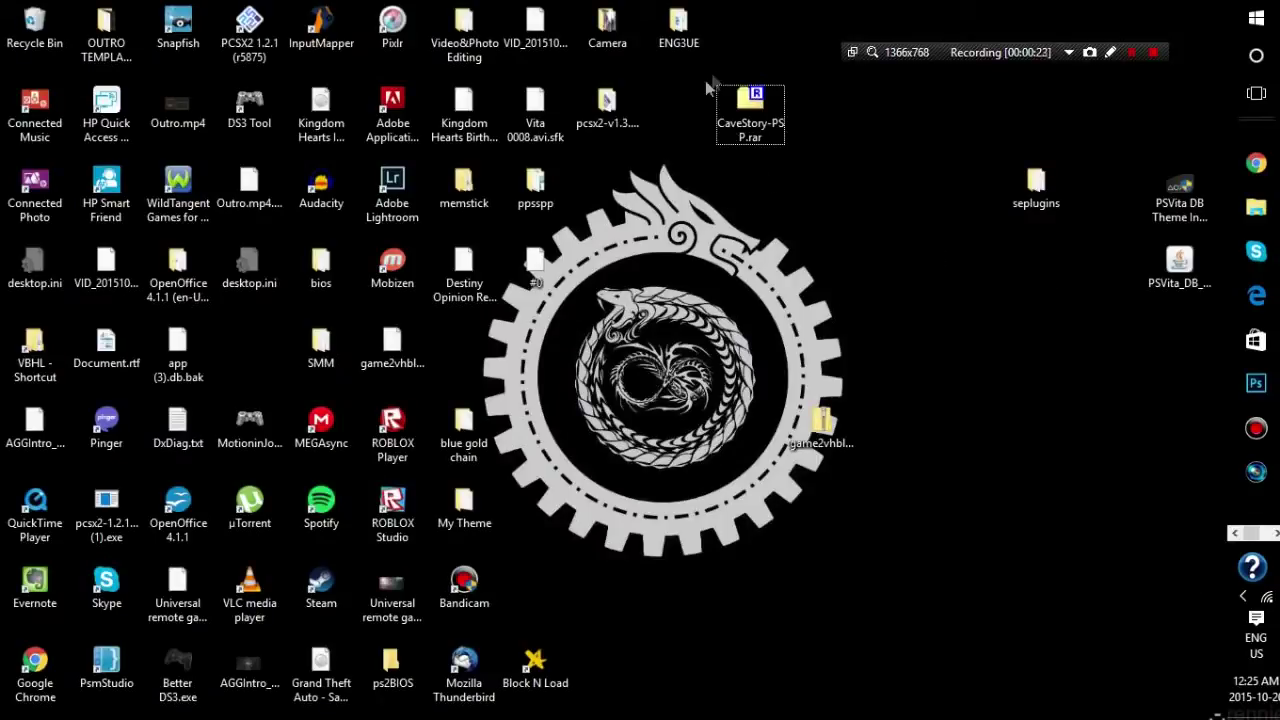
{"action": "left_click_drag", "start_coordinate": [691, 89], "coordinate": [820, 146]}
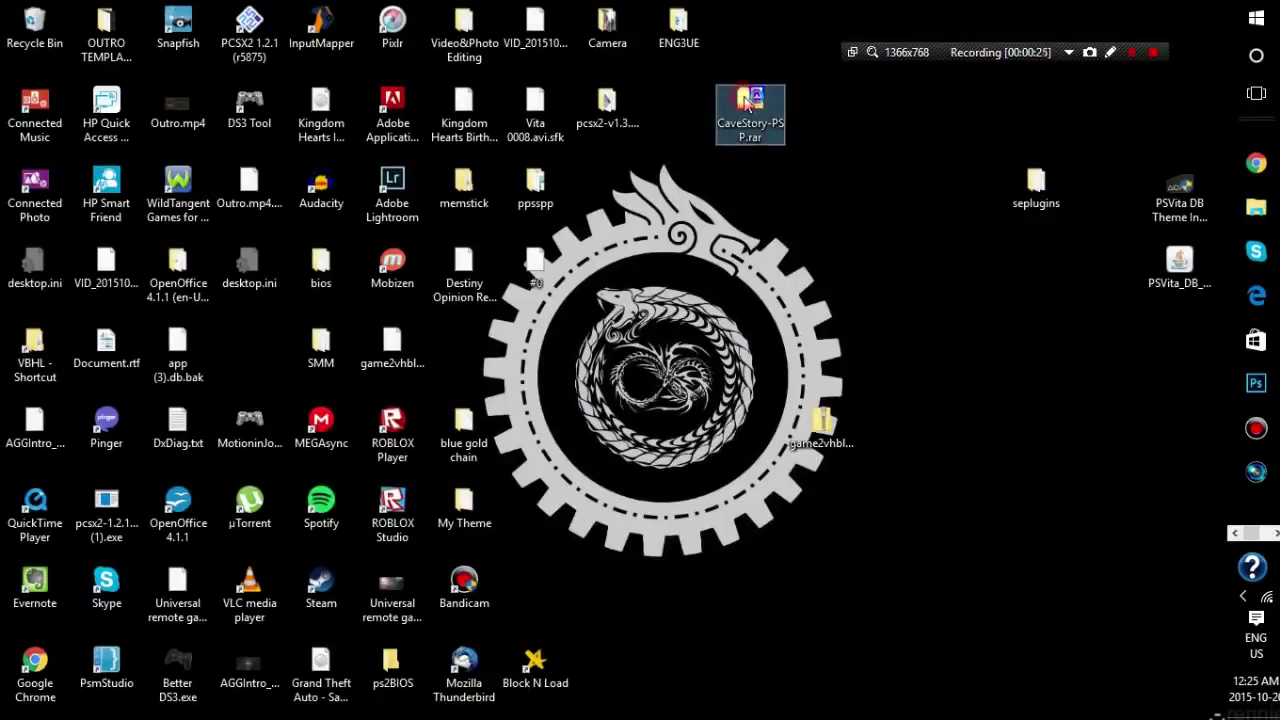
{"action": "double_click", "coordinate": [750, 105]}
{"action": "left_click_drag", "start_coordinate": [115, 321], "coordinate": [1005, 458]}
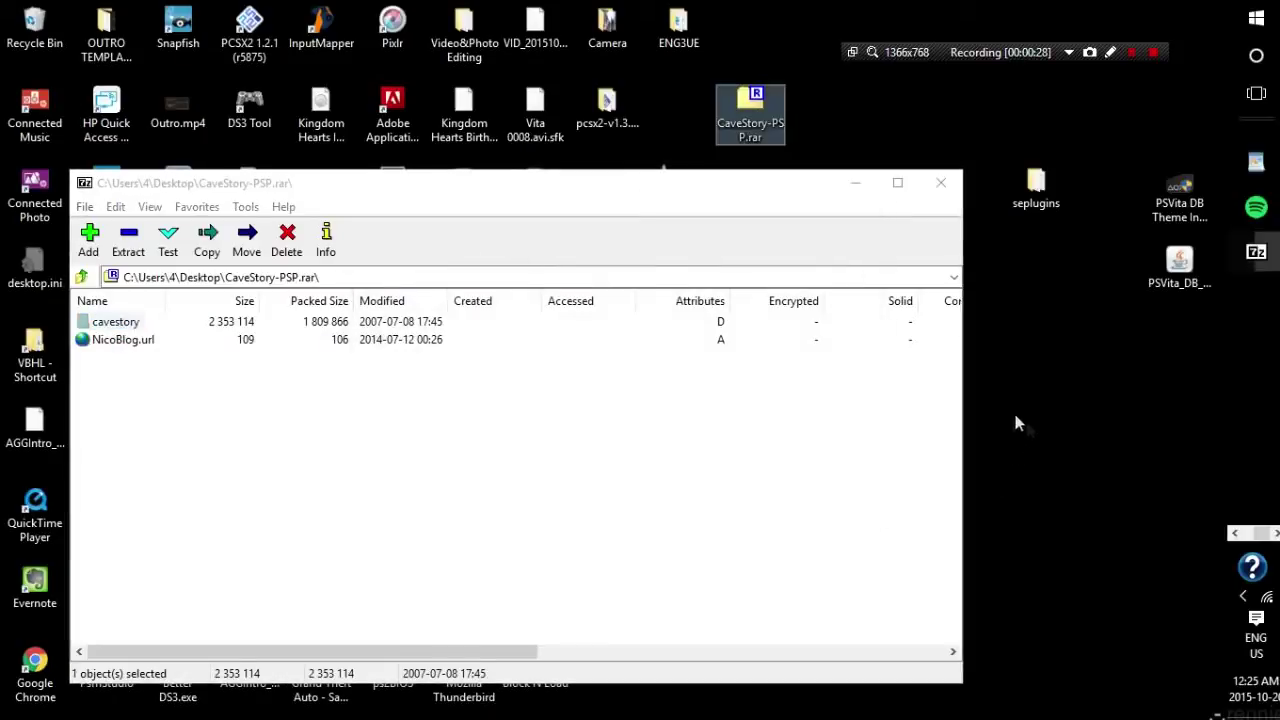
{"action": "left_click", "coordinate": [940, 186]}
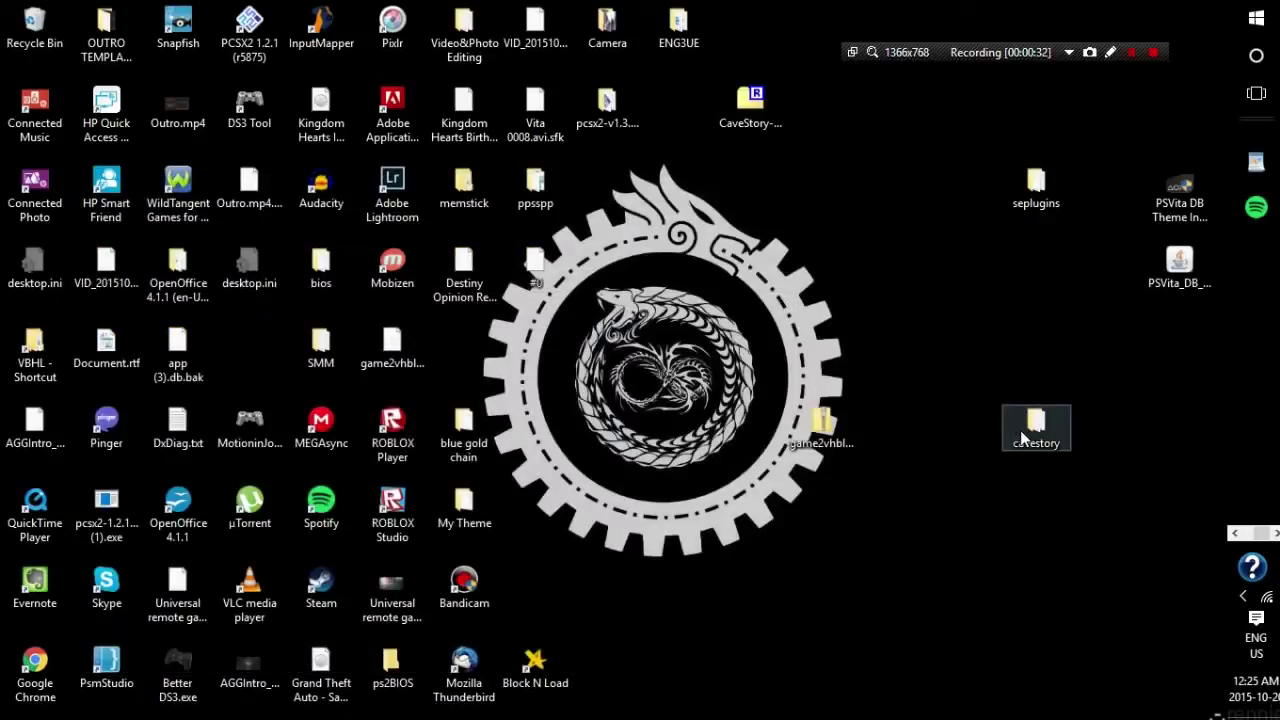
In the desktop's cavestory folder, rename EBOOT.PBP to FBOOT.TXT, accept the extension change, and close the folder.
{"action": "double_click", "coordinate": [1022, 437]}
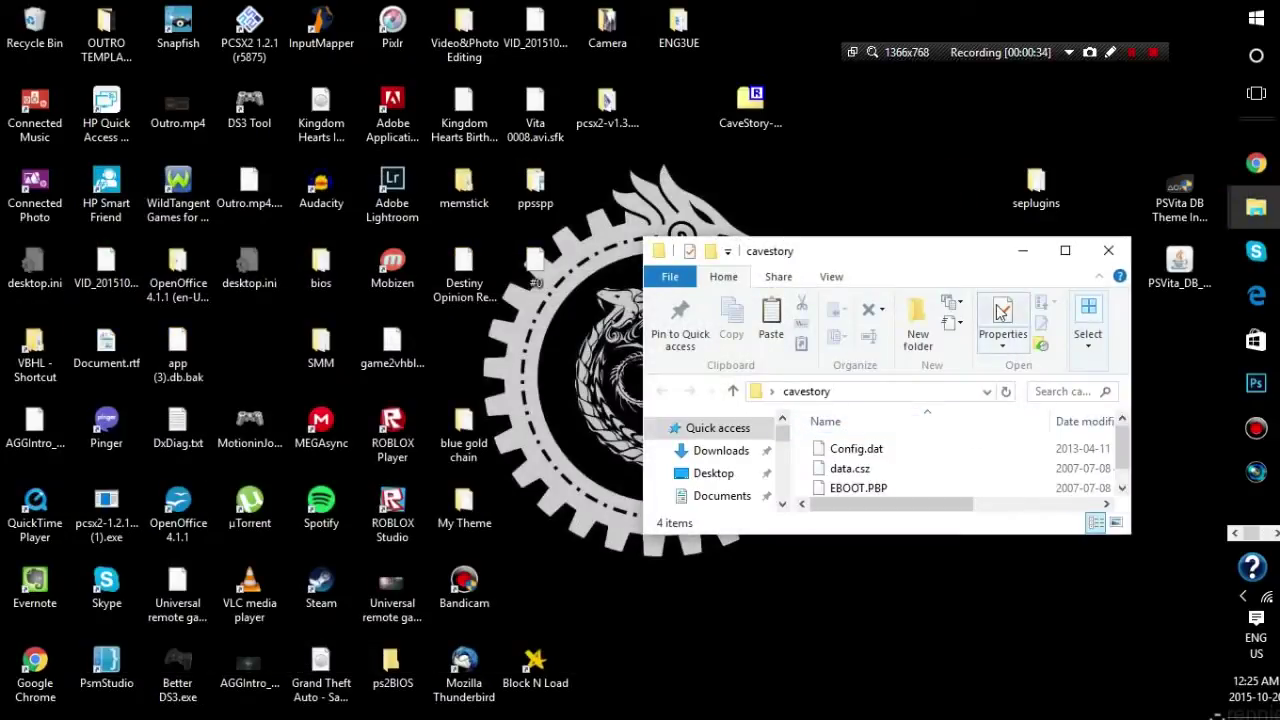
{"action": "left_click_drag", "start_coordinate": [950, 261], "coordinate": [709, 130]}
{"action": "left_click", "coordinate": [648, 356]}
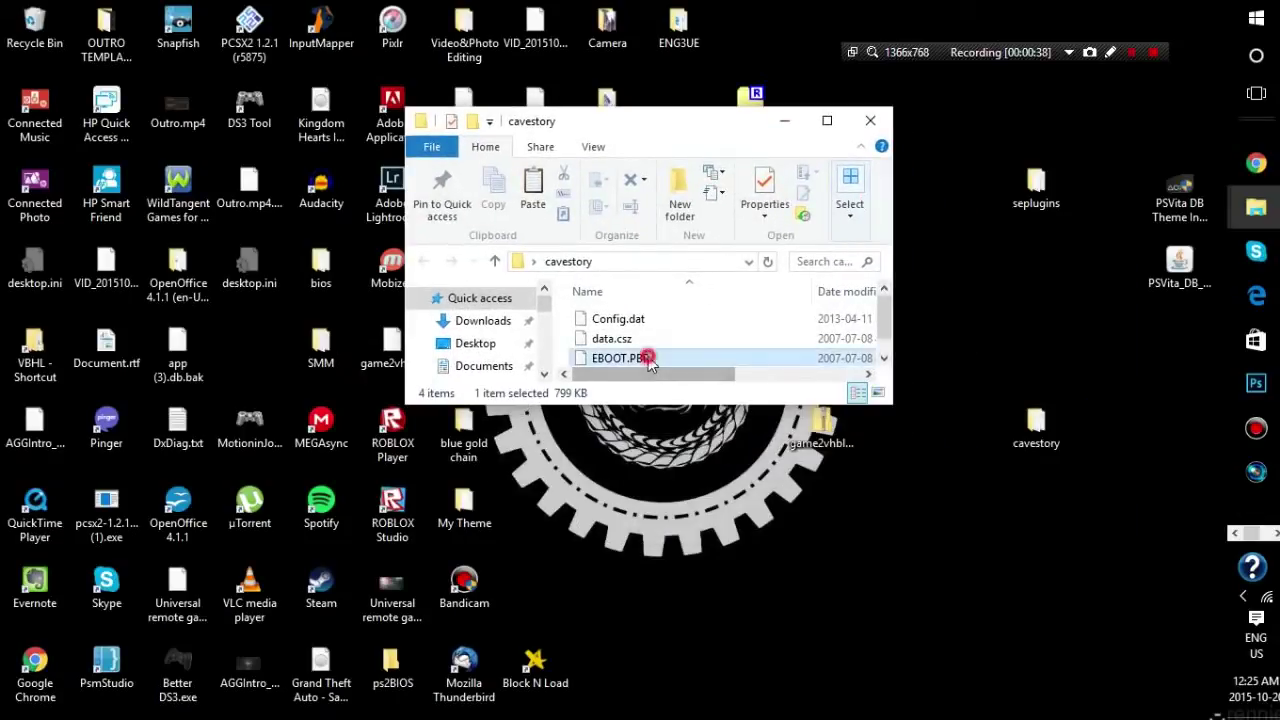
{"action": "right_click", "coordinate": [650, 360]}
{"action": "left_click", "coordinate": [702, 585]}
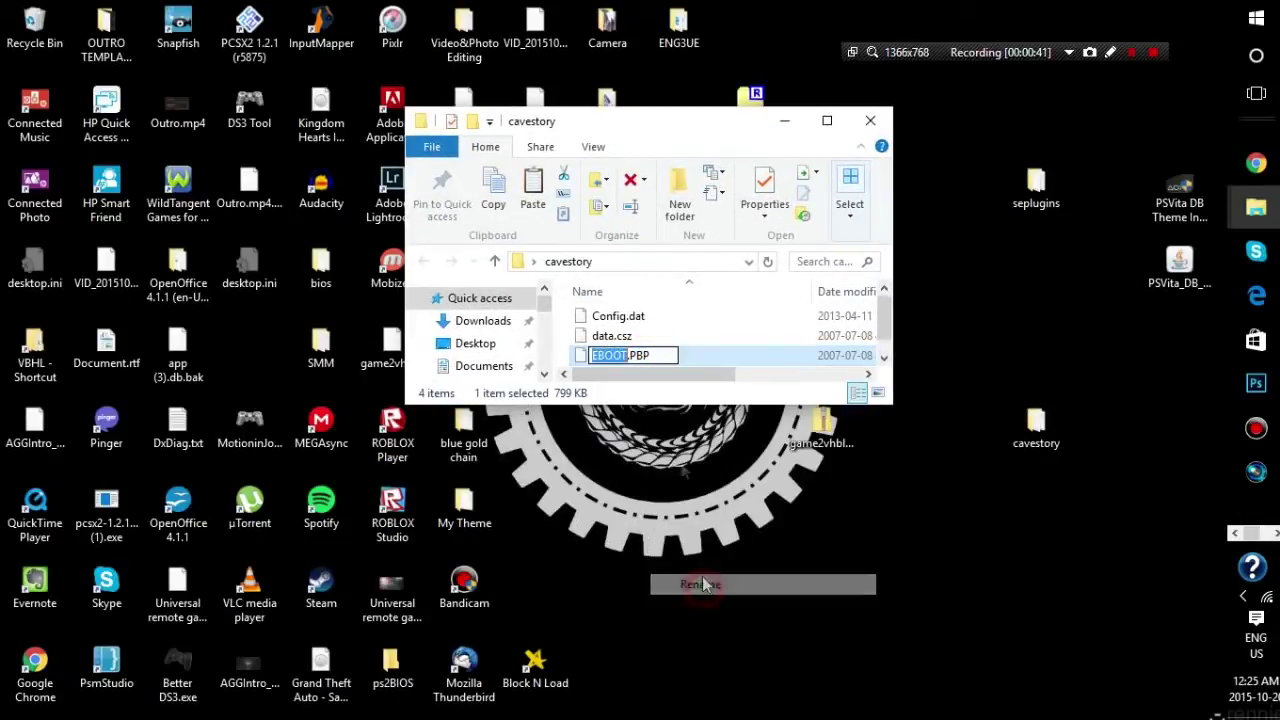
{"action": "left_click", "coordinate": [596, 355]}
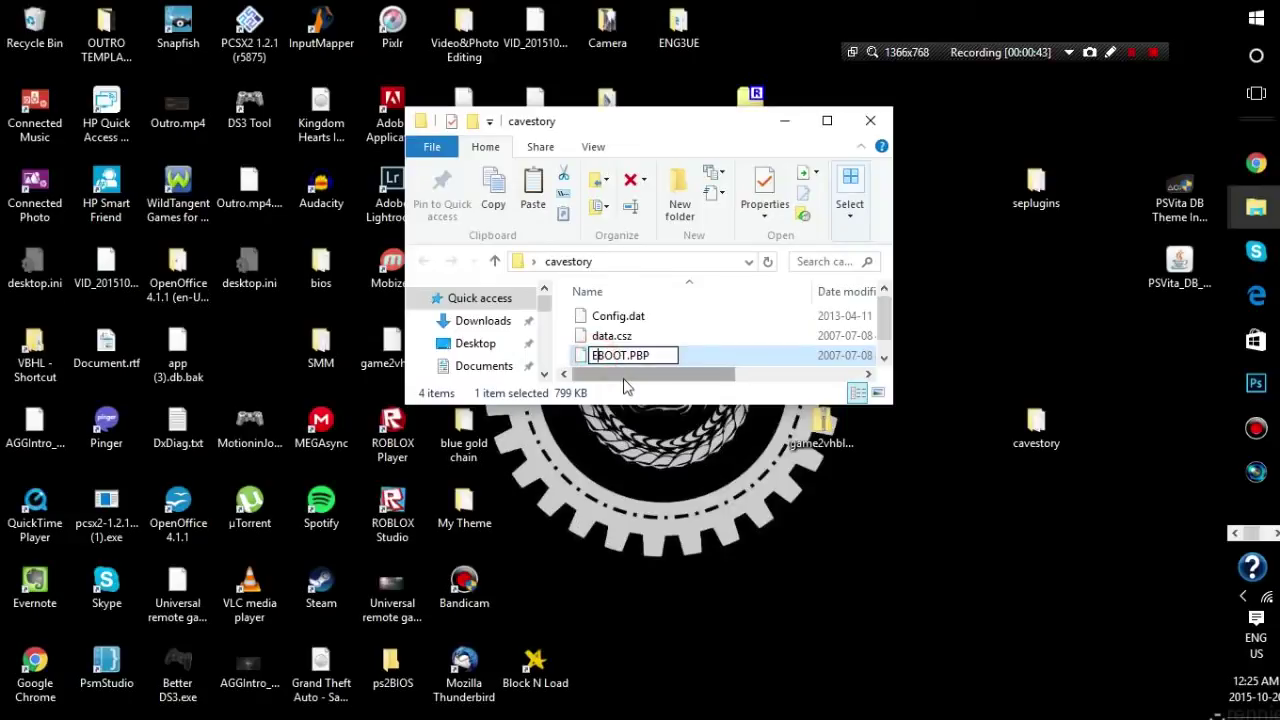
{"action": "key", "text": "BackSpace"}
{"action": "type", "text": "F"}
{"action": "double_click", "coordinate": [660, 358]}
{"action": "key", "text": "BackSpace"}
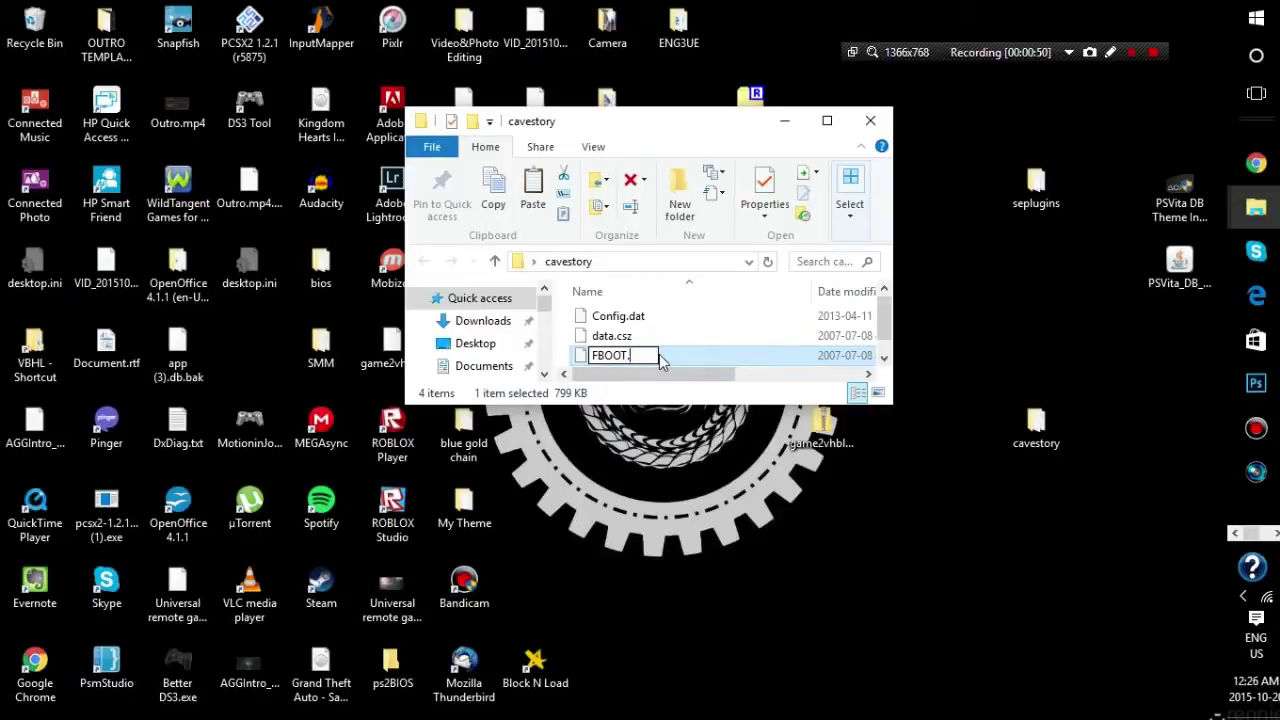
{"action": "type", "text": "TXT"}
{"action": "key", "text": "Return"}
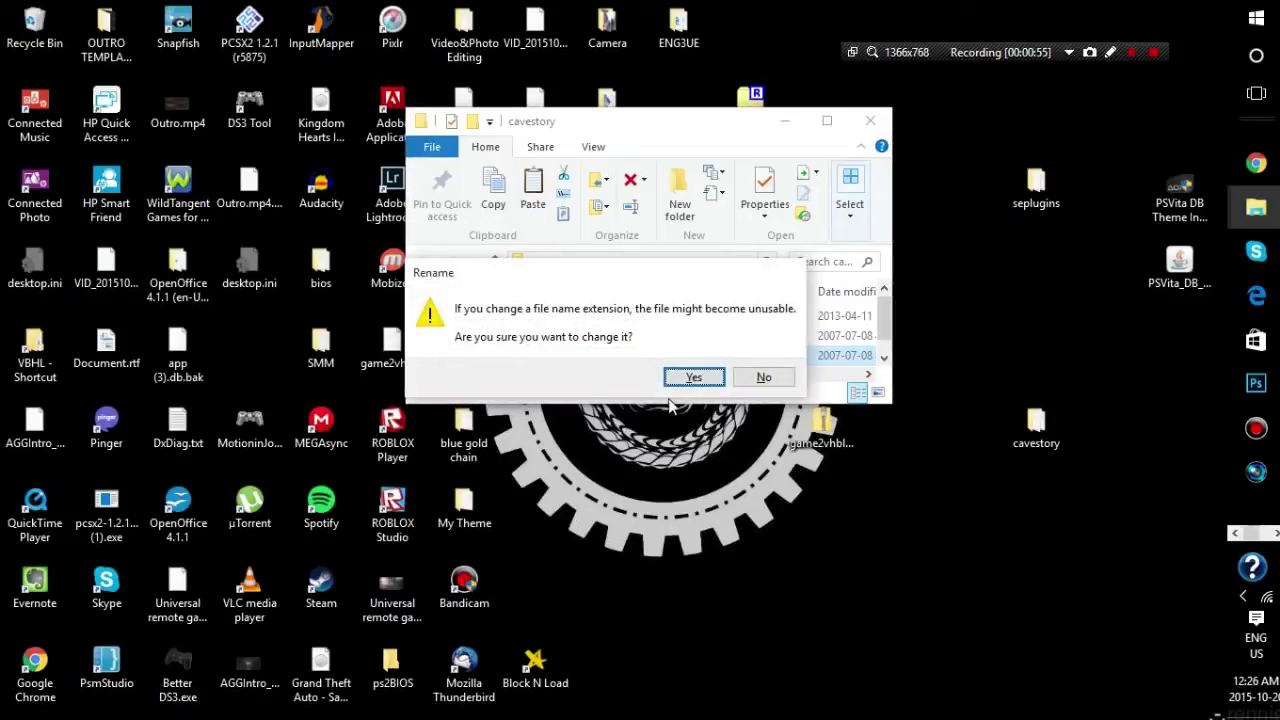
{"action": "left_click", "coordinate": [694, 378]}
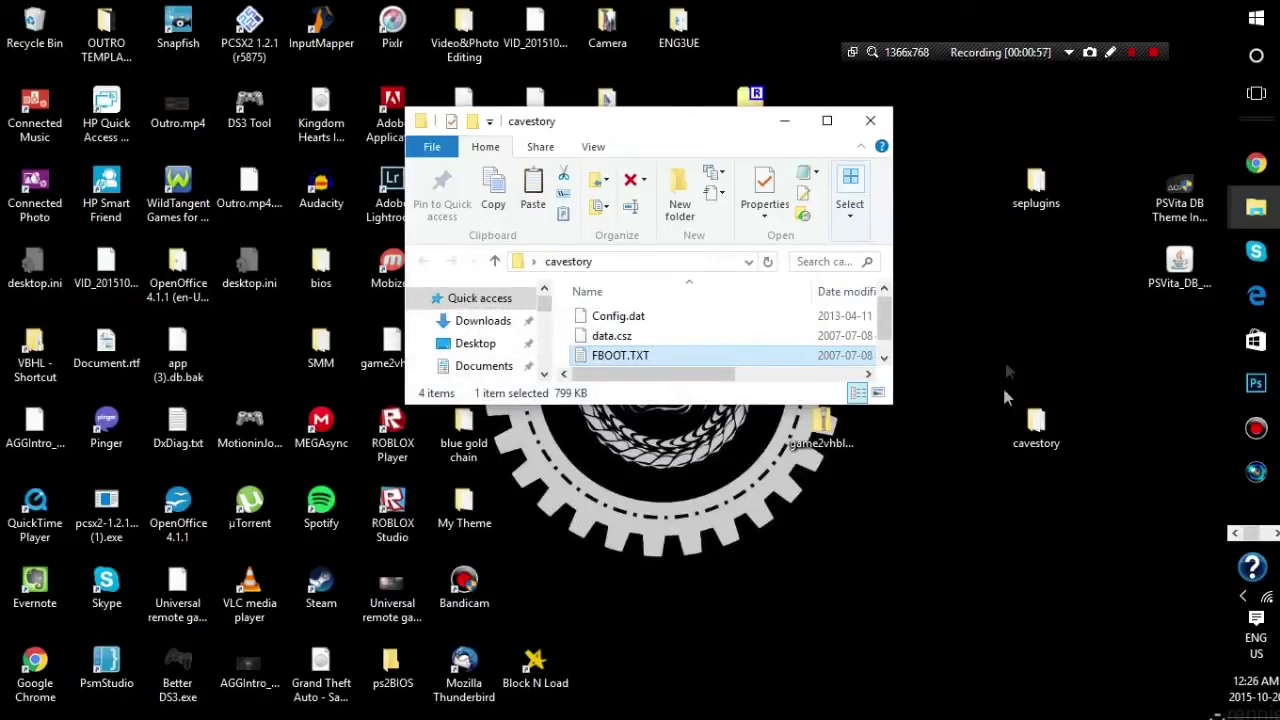
{"action": "left_click", "coordinate": [867, 121]}
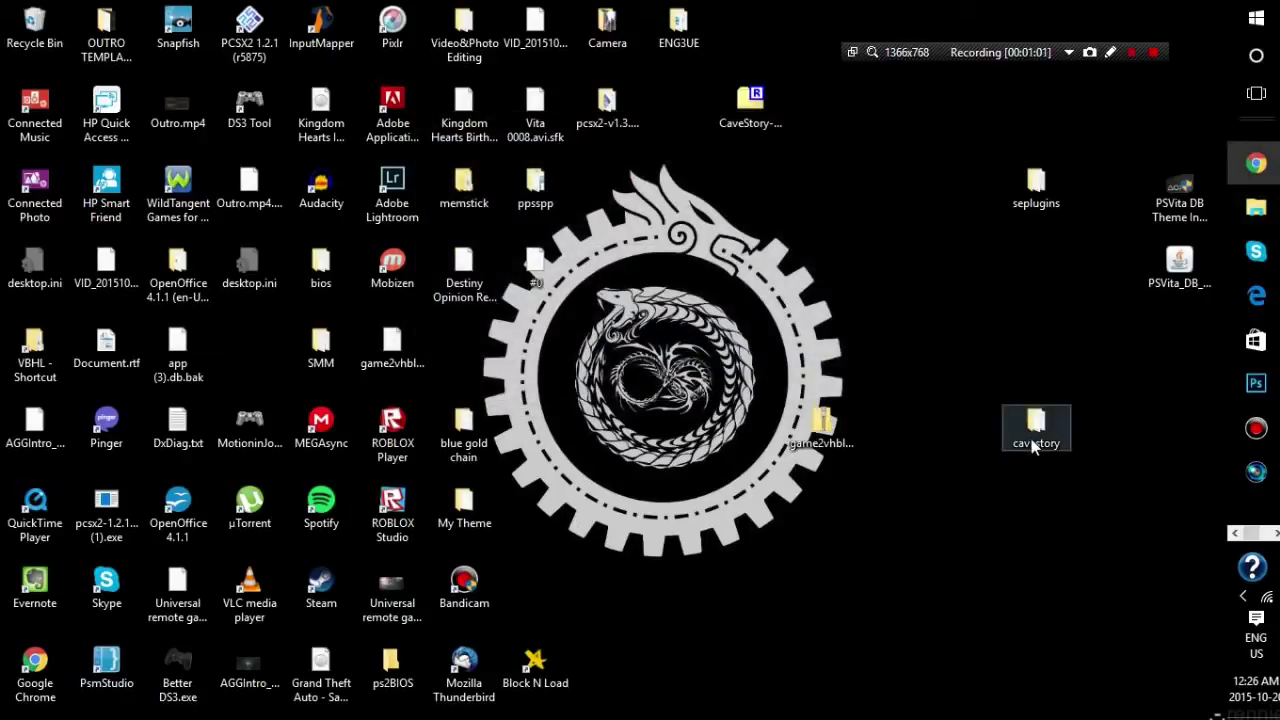
Copy the cavestory folder from the desktop into the VHBL folder on the FTP server.
{"action": "left_click_drag", "start_coordinate": [1036, 447], "coordinate": [960, 197]}
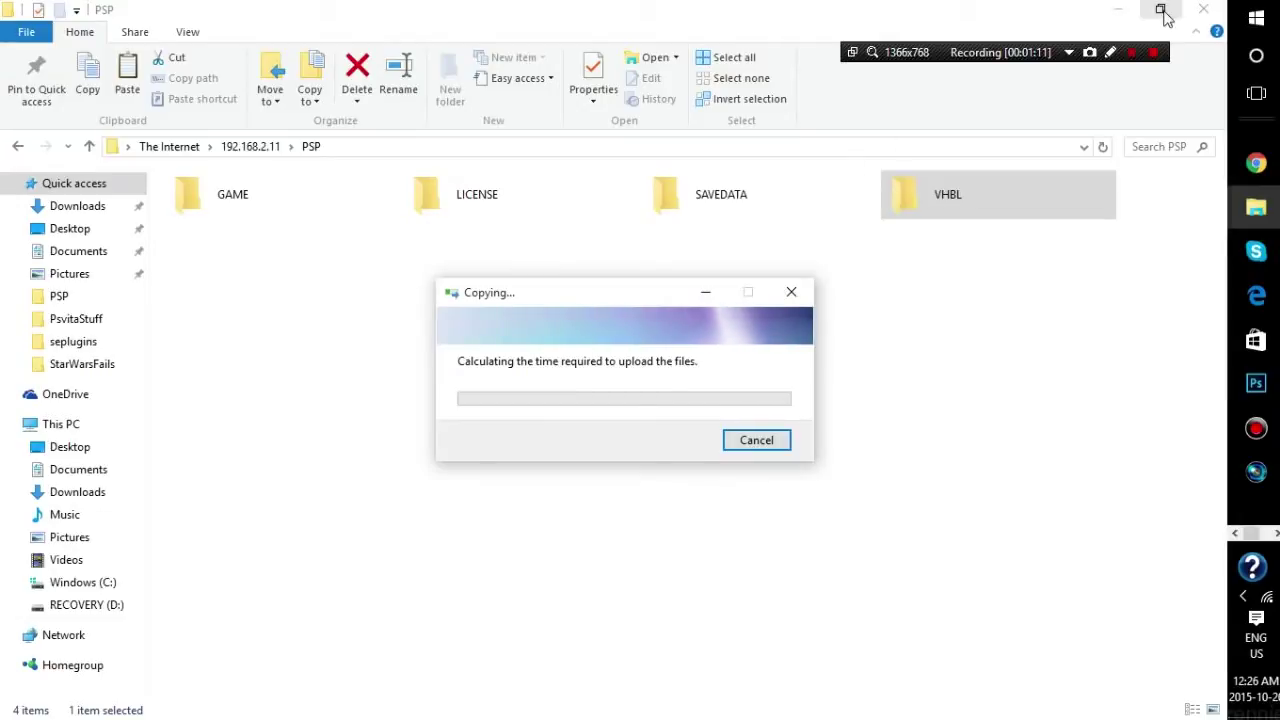
{"action": "left_click", "coordinate": [1153, 52]}
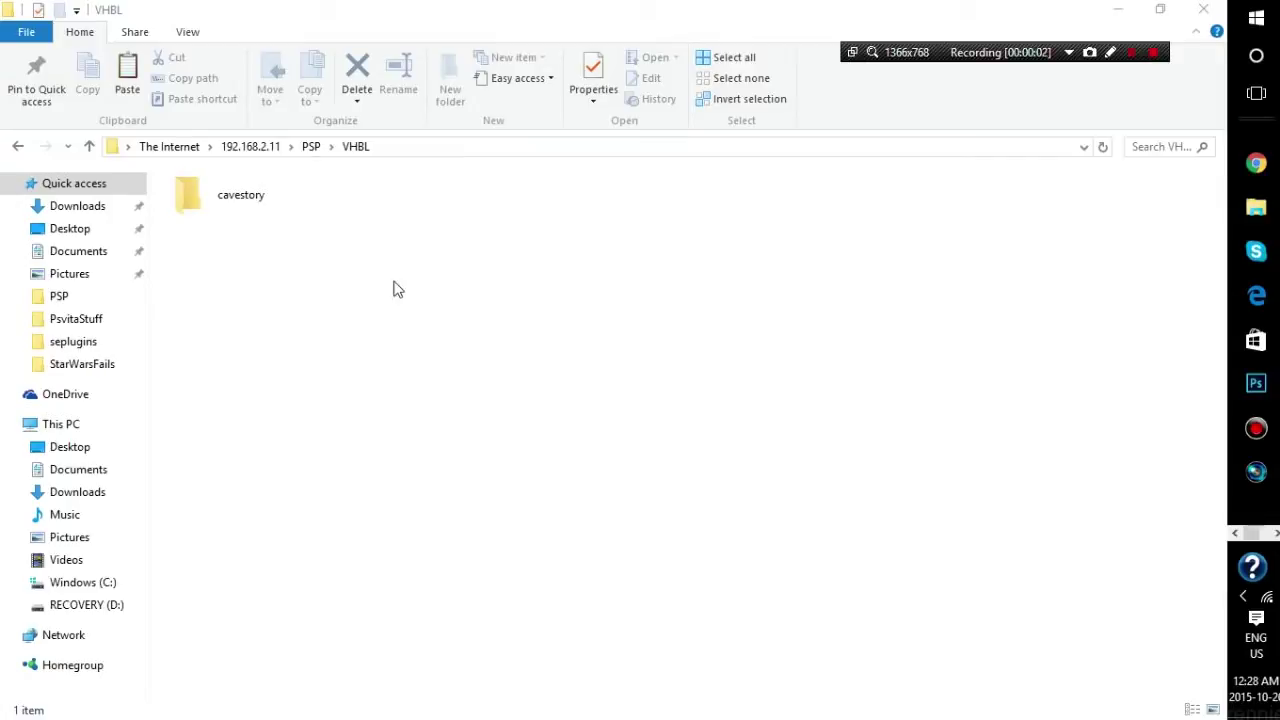
In the server's PSP/VHBL/cavestory folder, rename FBOOT.TXT to FBOOT.PBP.
{"action": "double_click", "coordinate": [246, 194]}
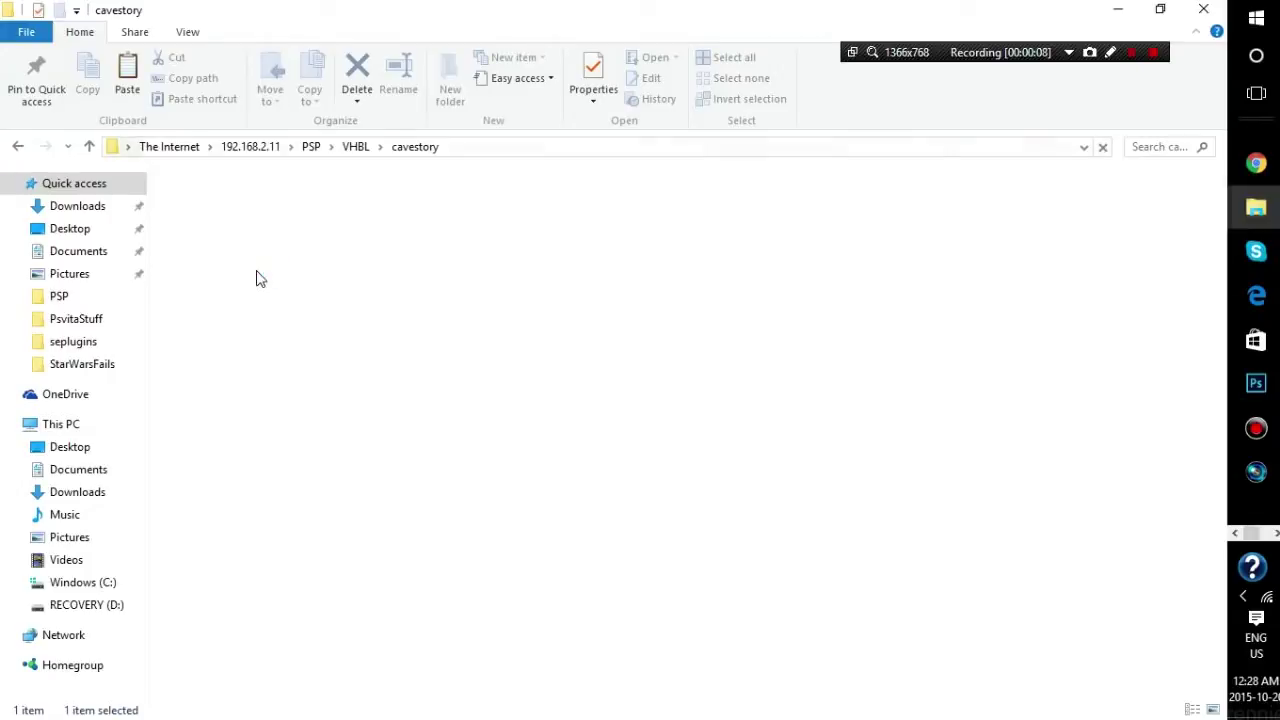
{"action": "left_click", "coordinate": [746, 196]}
{"action": "right_click", "coordinate": [743, 198]}
{"action": "left_click", "coordinate": [786, 337]}
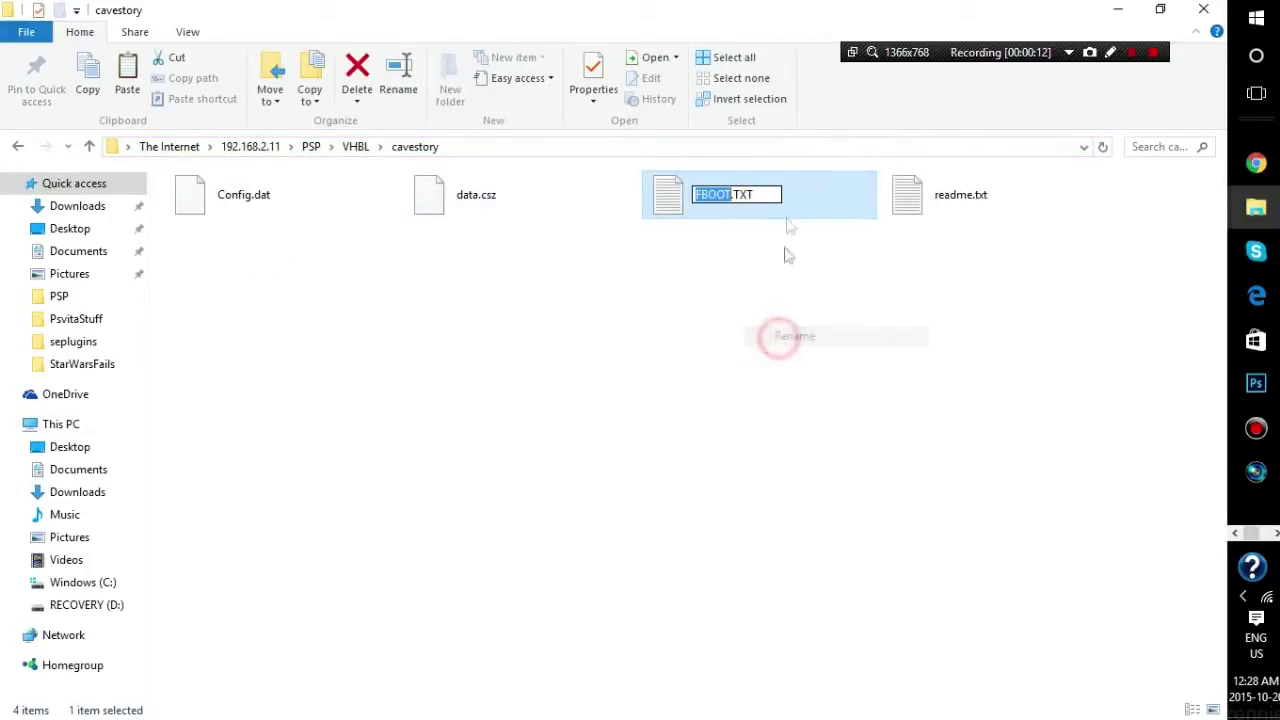
{"action": "left_click", "coordinate": [765, 194]}
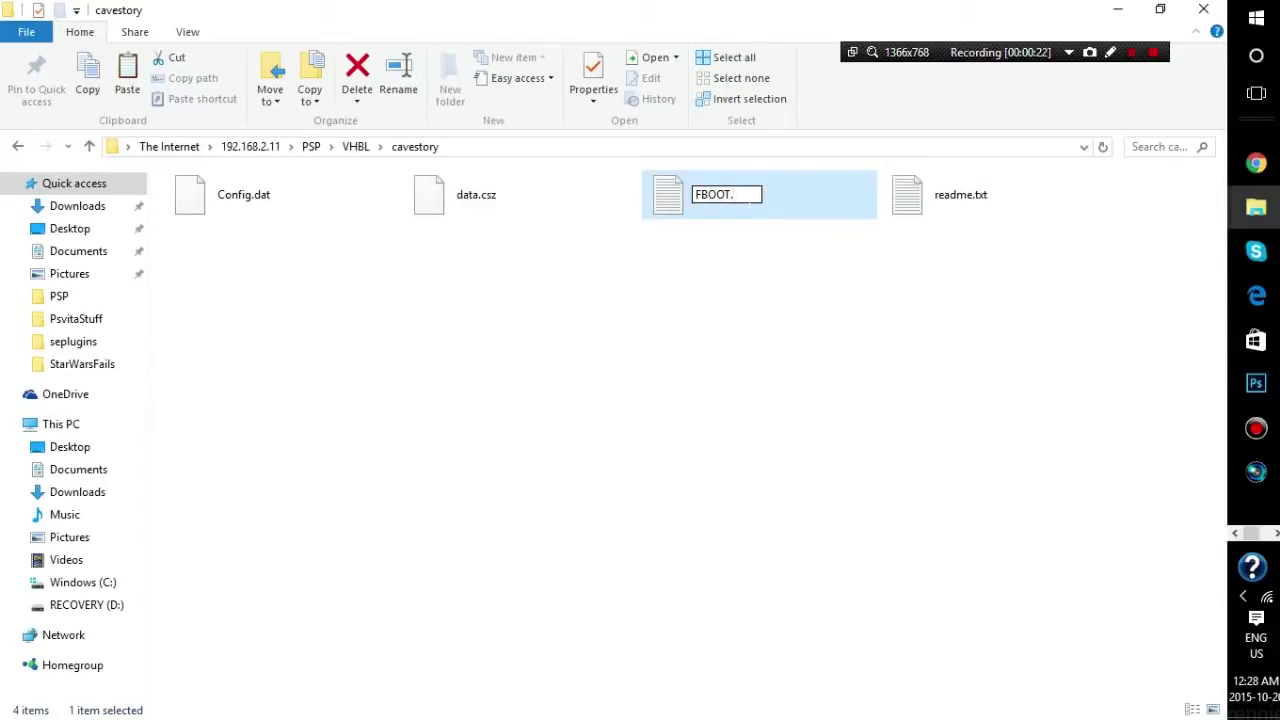
{"action": "type", "text": "PBP"}
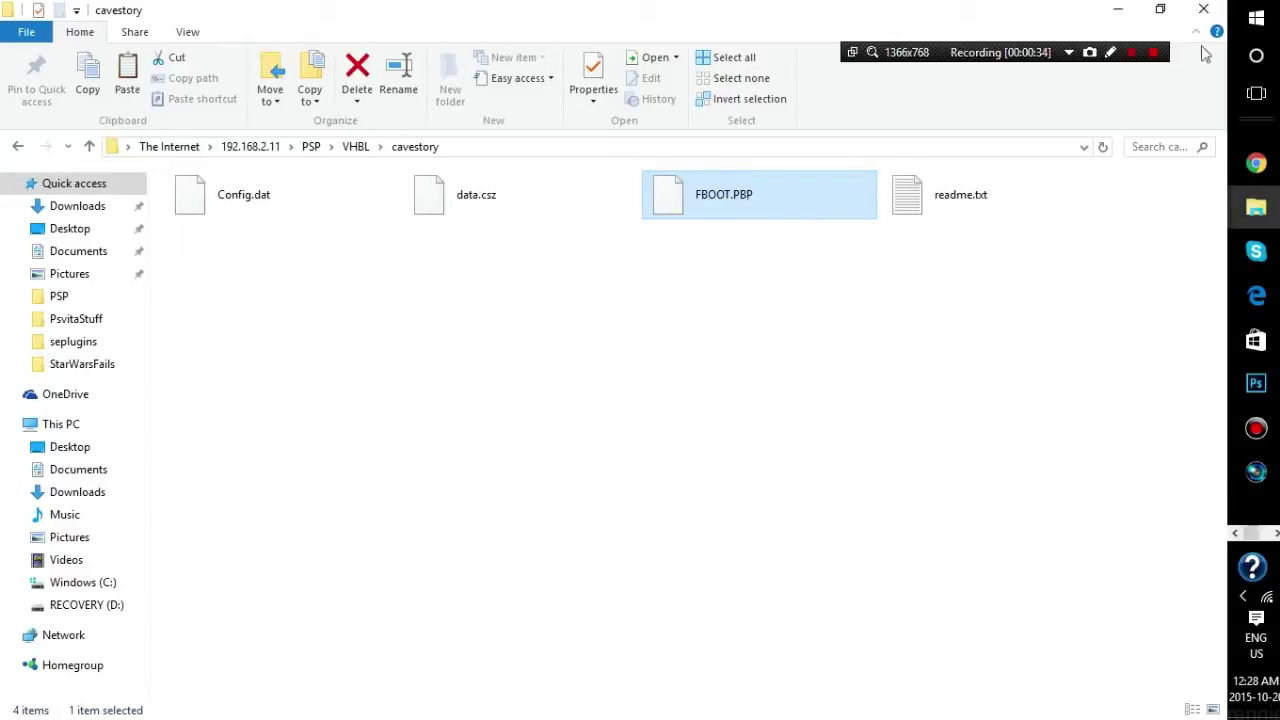
{"action": "left_click", "coordinate": [1155, 52]}
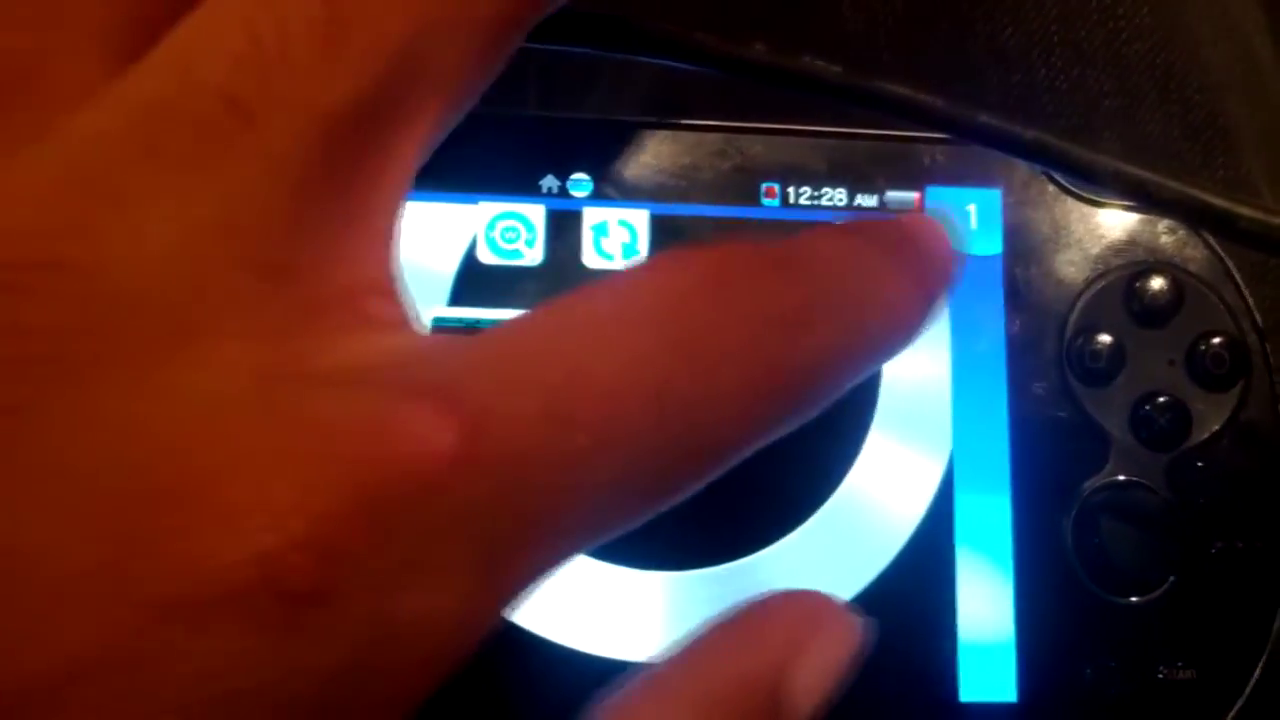
{"action": "left_click_drag", "start_coordinate": [950, 225], "coordinate": [615, 395]}
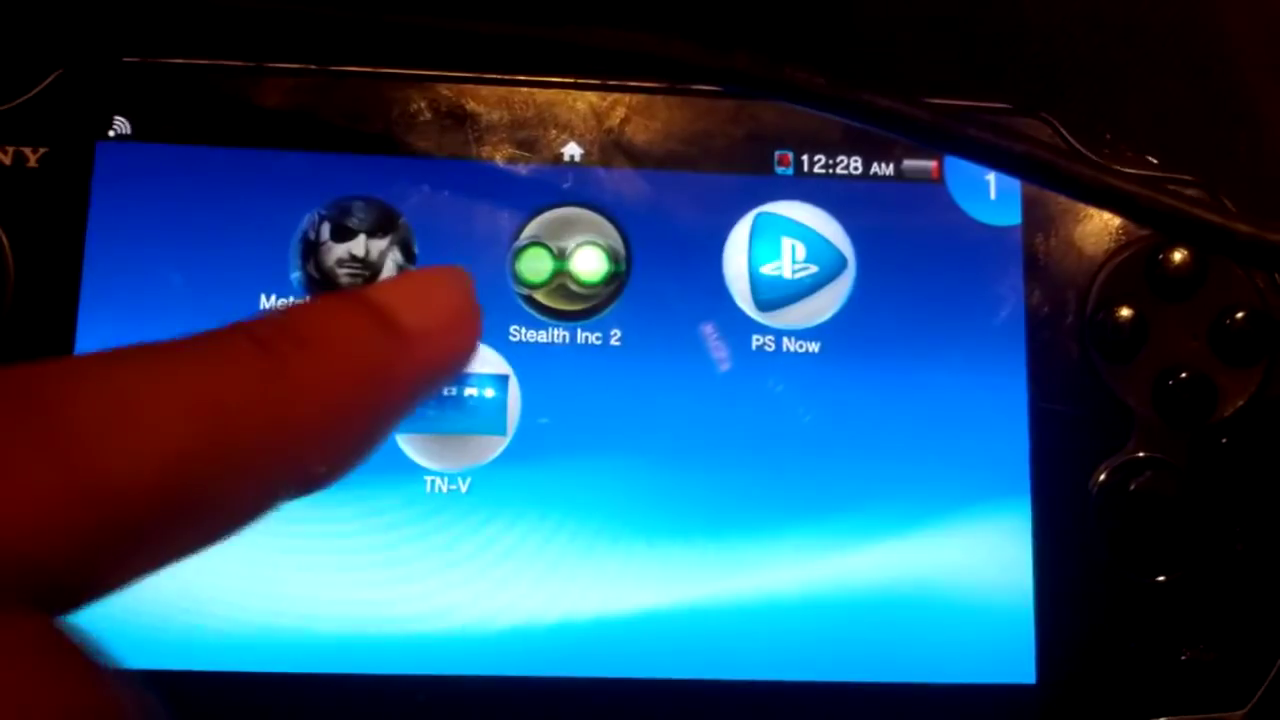
{"action": "left_click", "coordinate": [457, 405]}
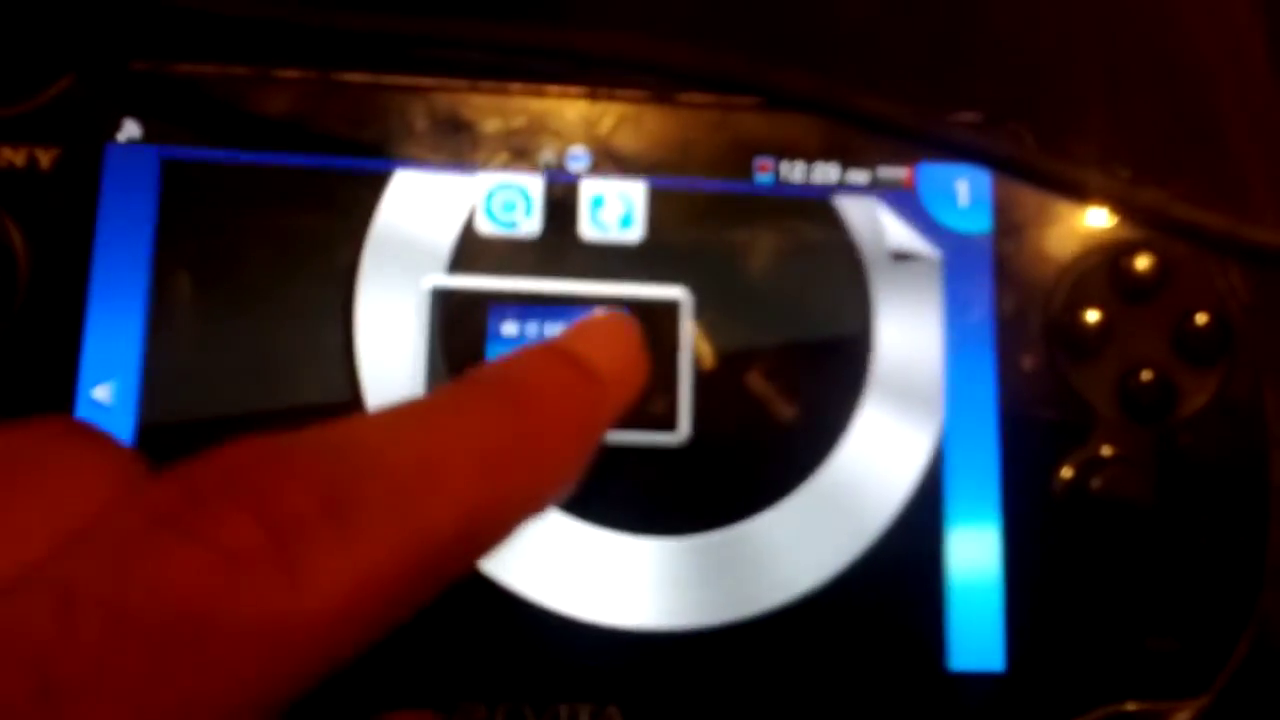